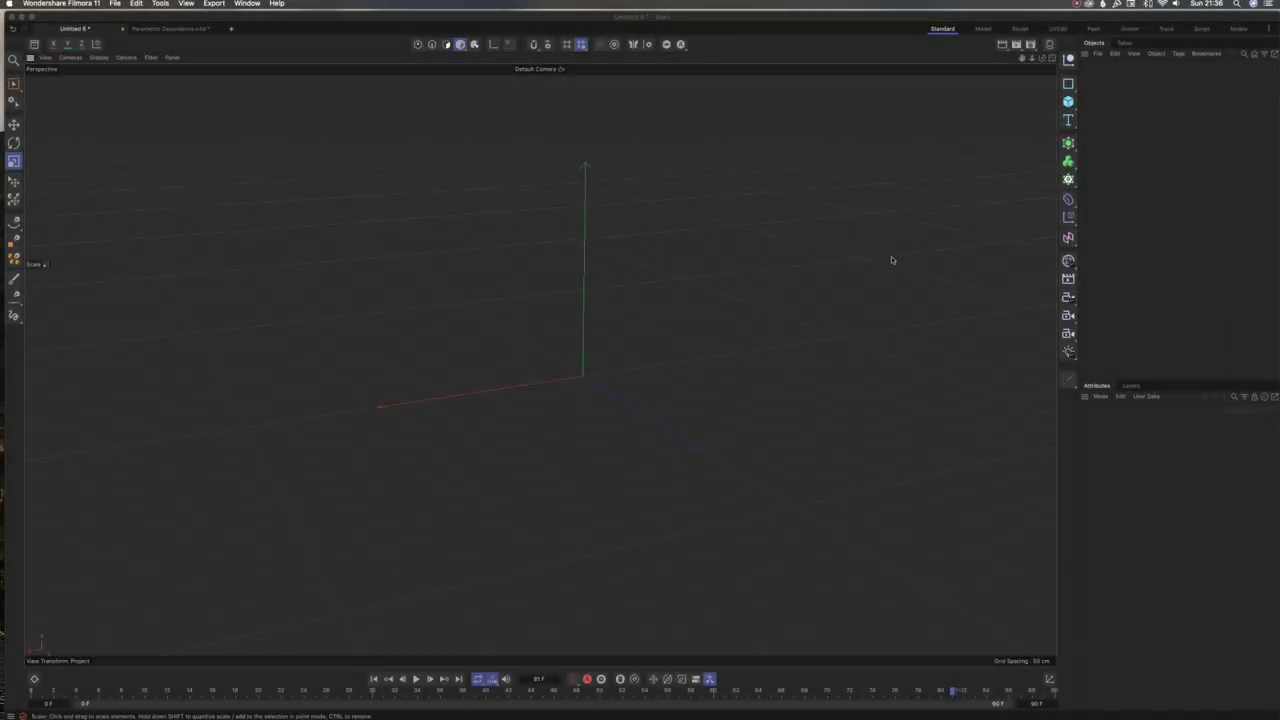
Add a cube to the scene and scale it into a wide, flat slab-like box
click(902, 306)
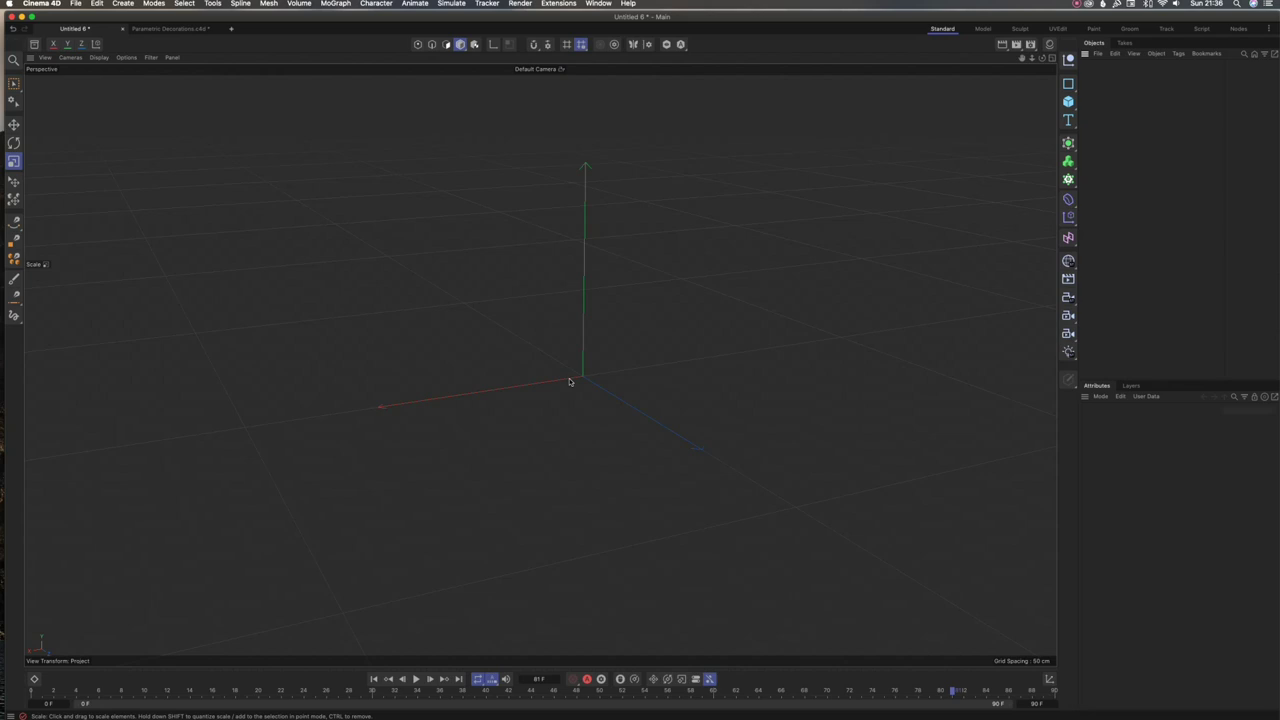
alt+drag(571, 380, 685, 396)
scroll(631, 419, up, 10)
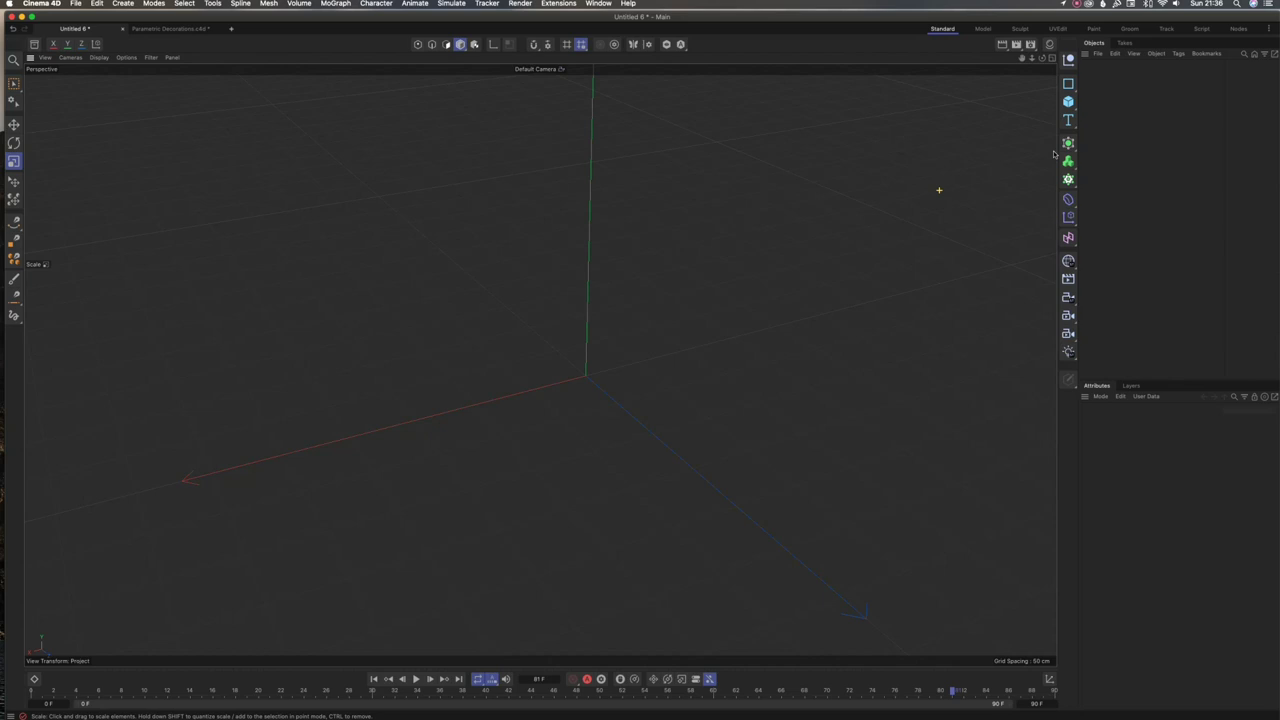
click(1068, 101)
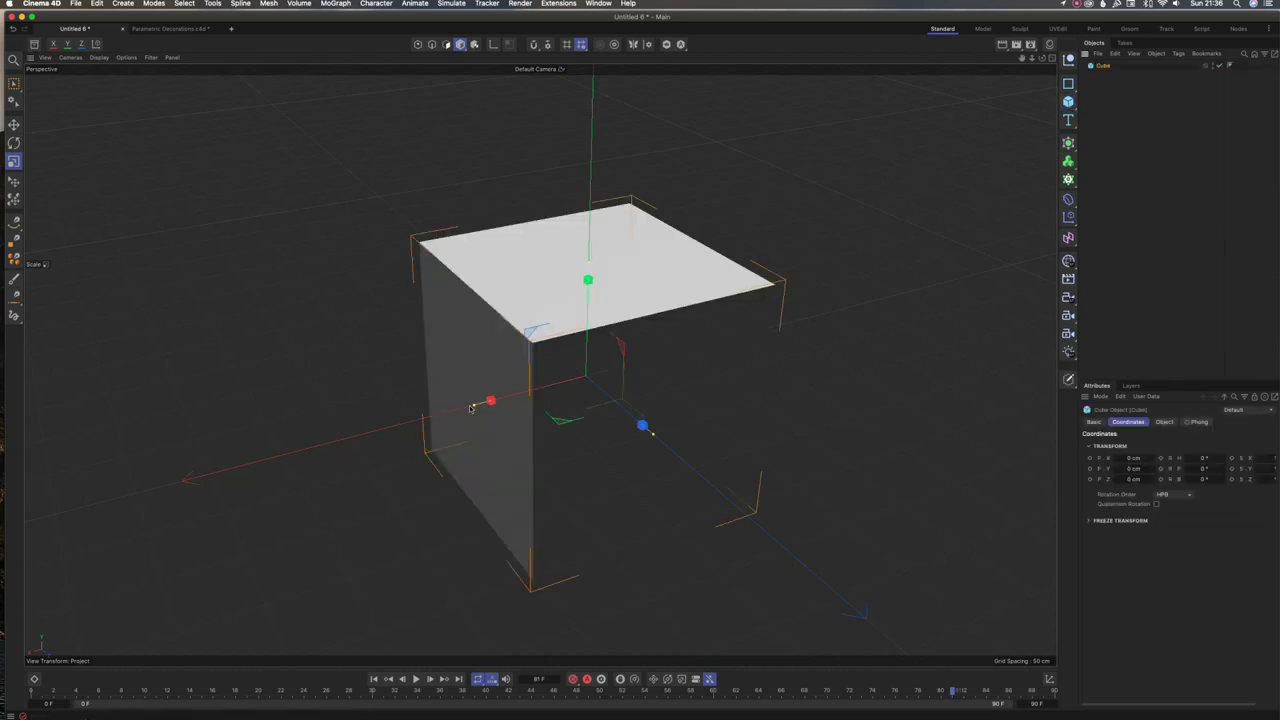
drag(474, 405, 343, 438)
drag(590, 278, 588, 378)
key(super+z)
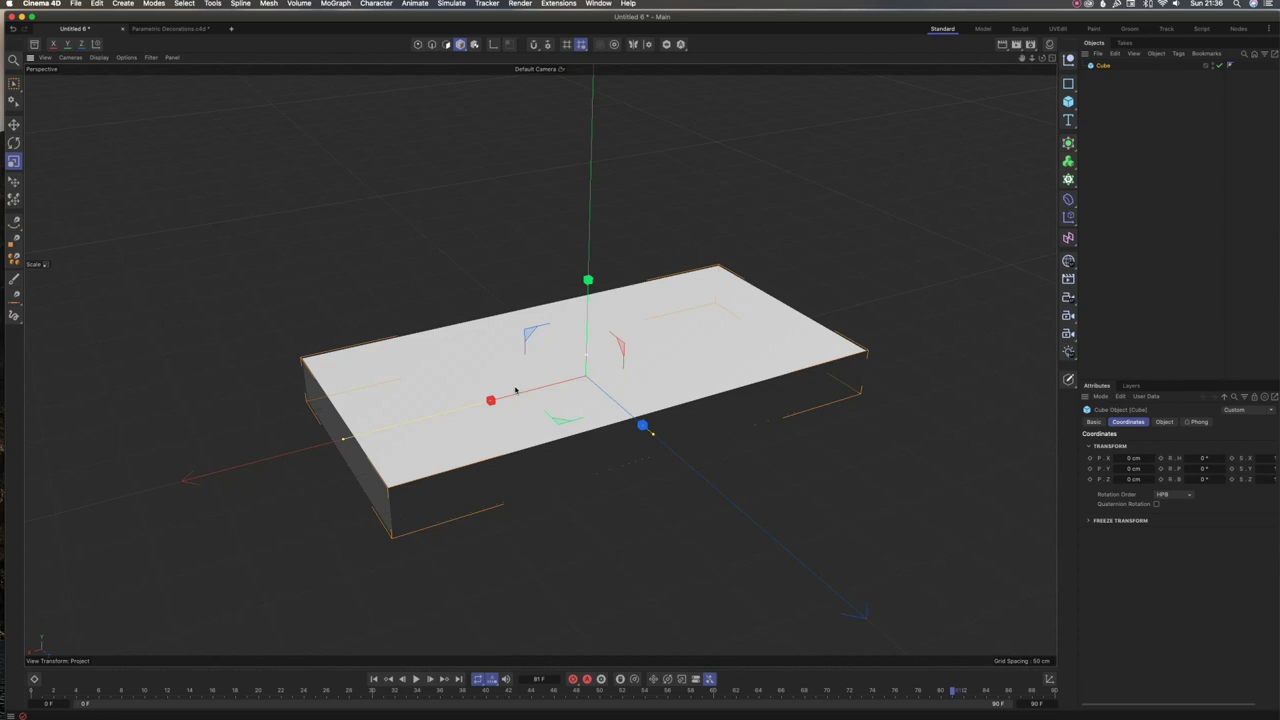
drag(360, 437, 459, 407)
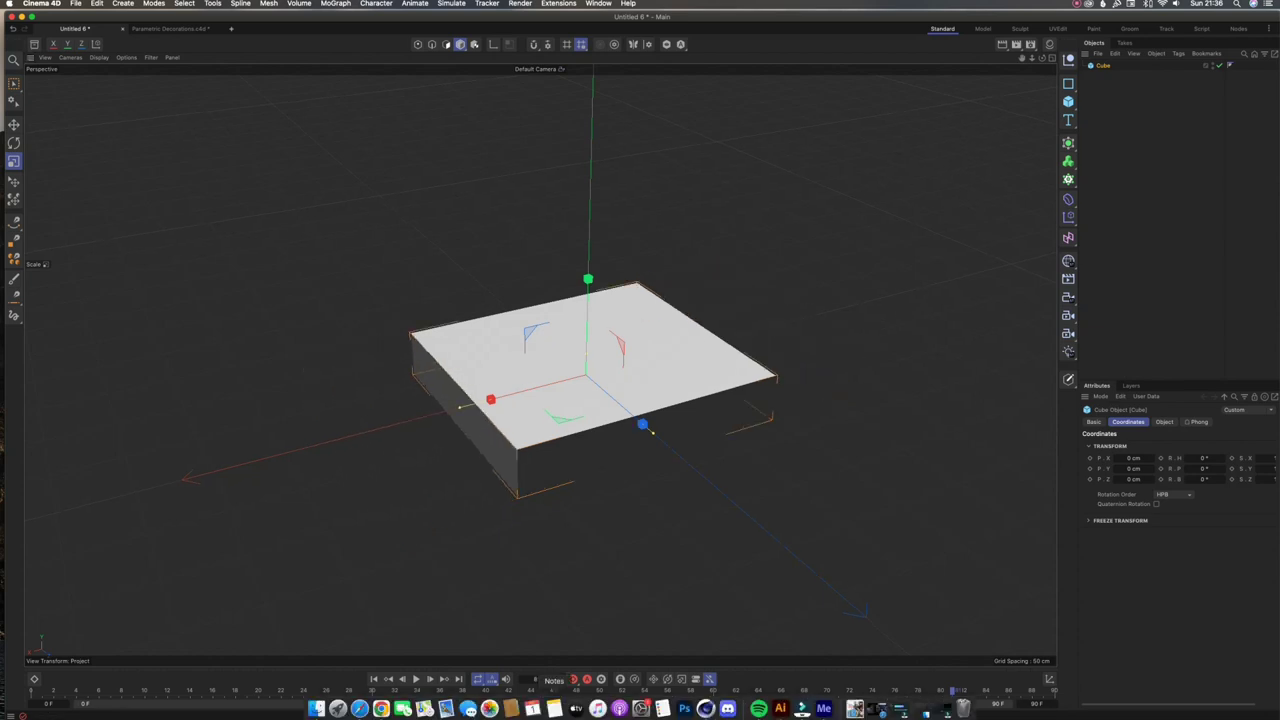
Open a Finder window, enlarge it, move it left, and show the Desktop folder
click(316, 709)
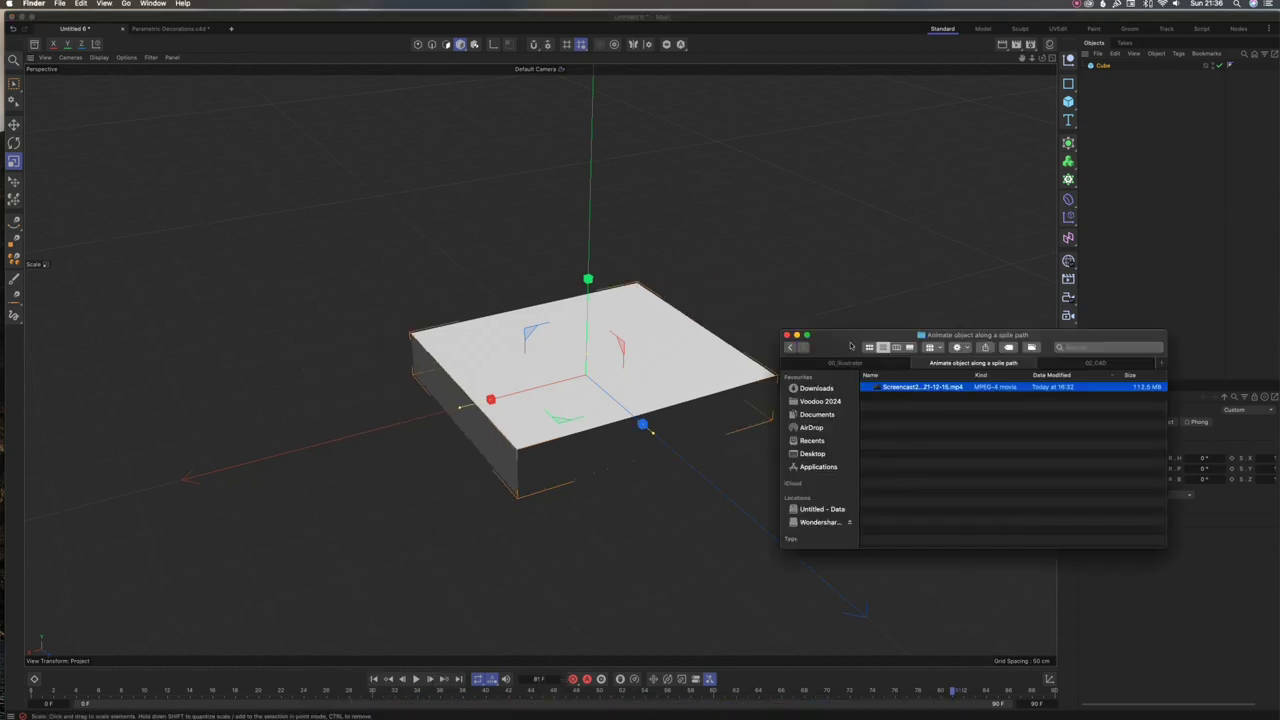
drag(779, 329, 380, 209)
drag(680, 217, 566, 224)
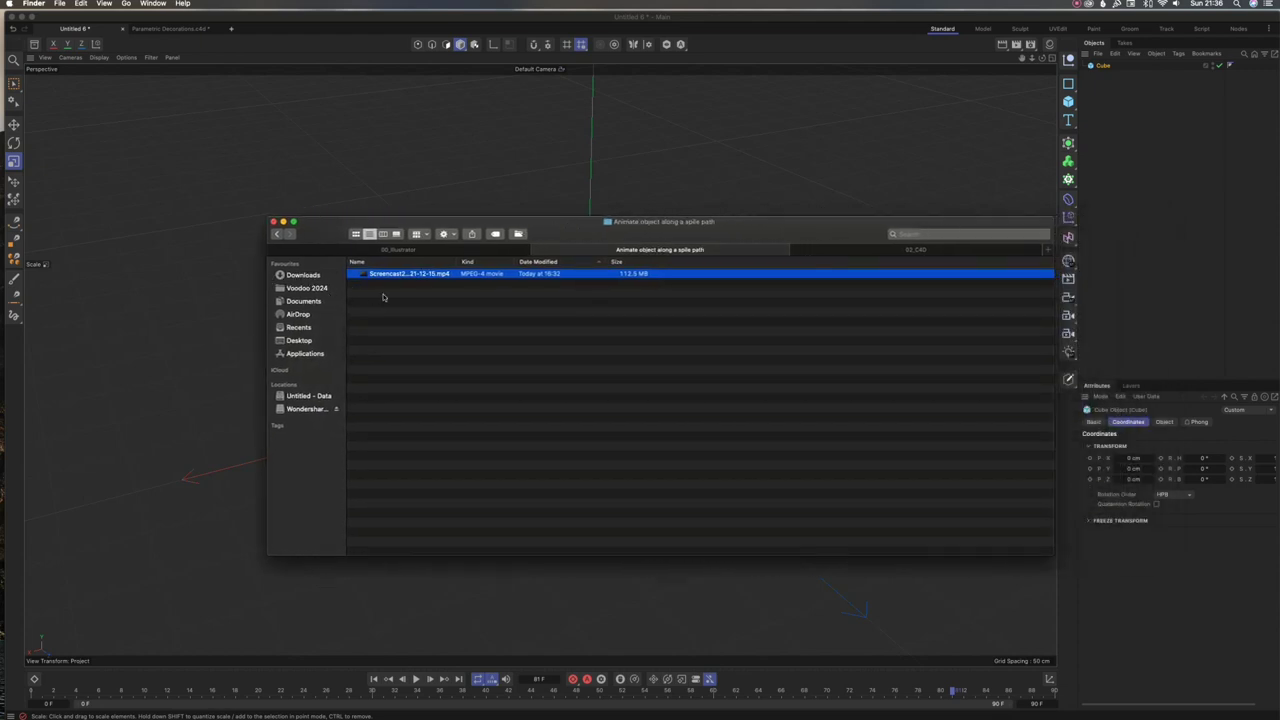
click(300, 341)
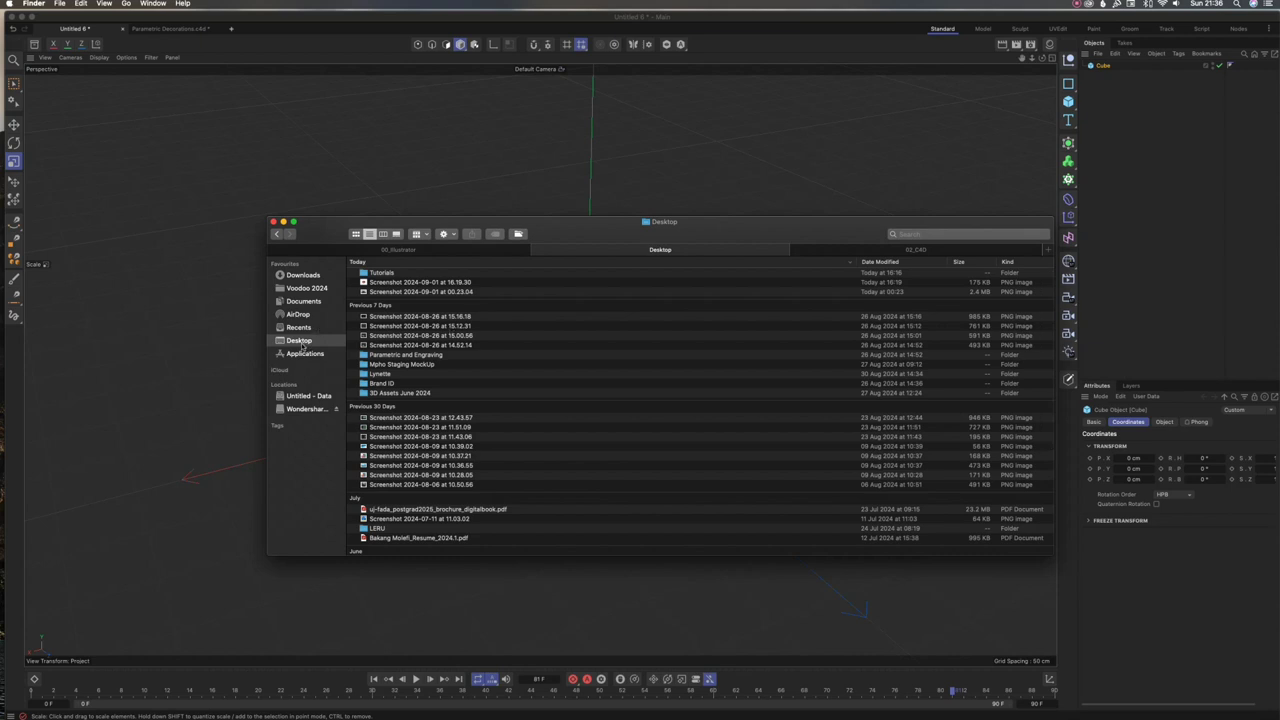
Create a new Desktop folder named '01_Iphone 8'
click(518, 234)
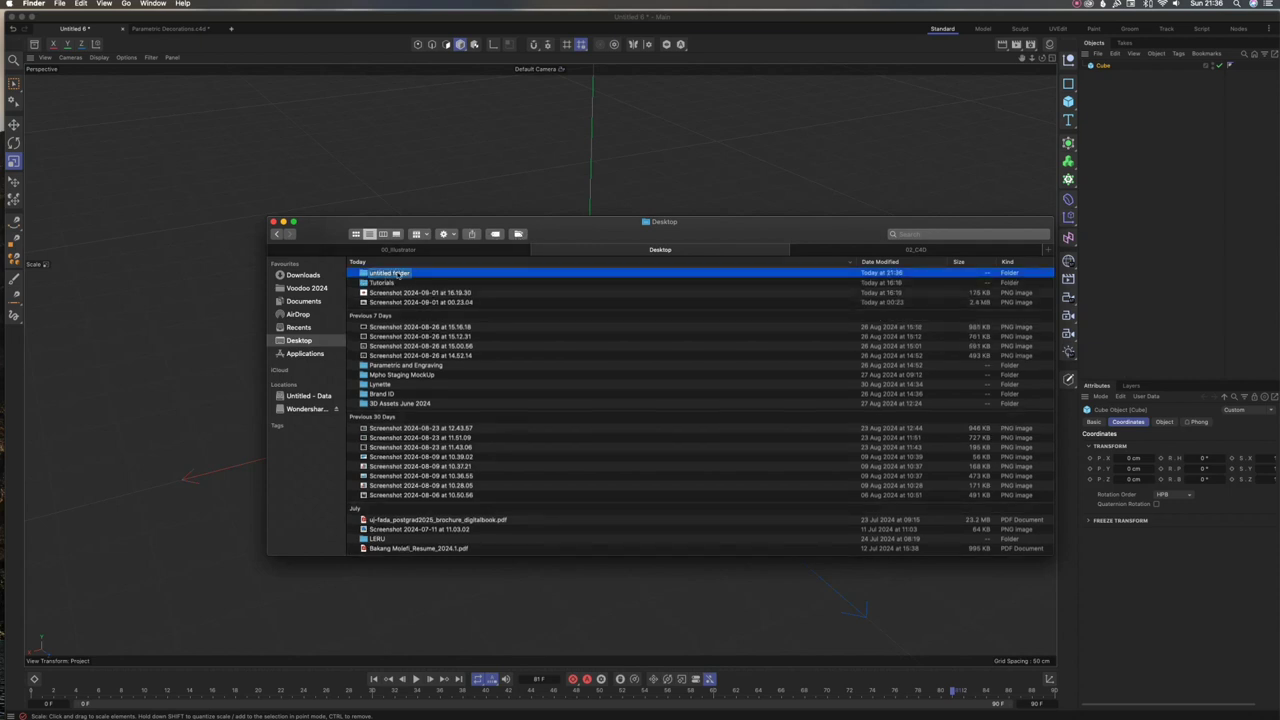
text(01)
text(_Il)
key(BackSpace)
key(BackSpace)
key(BackSpace)
text(_Iphone)
key(Return)
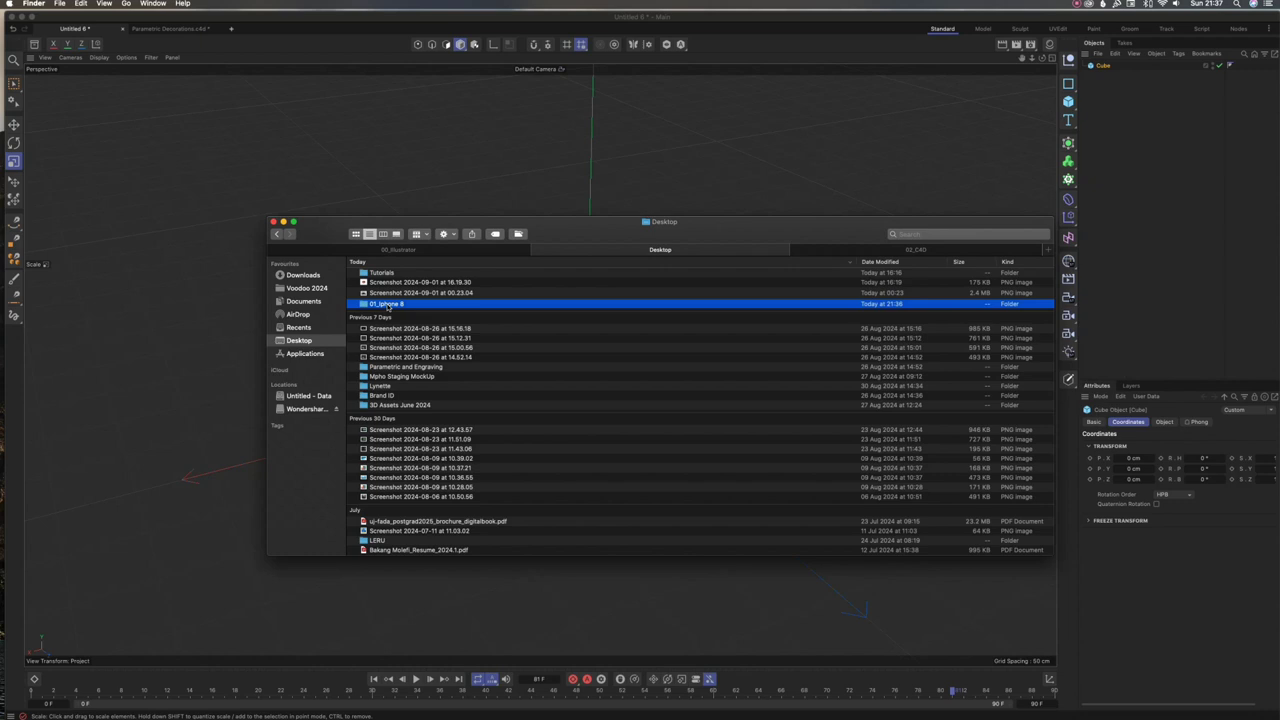
Open 01_Iphone 8 and create a subfolder named '00_Brief' inside it
double_click(392, 306)
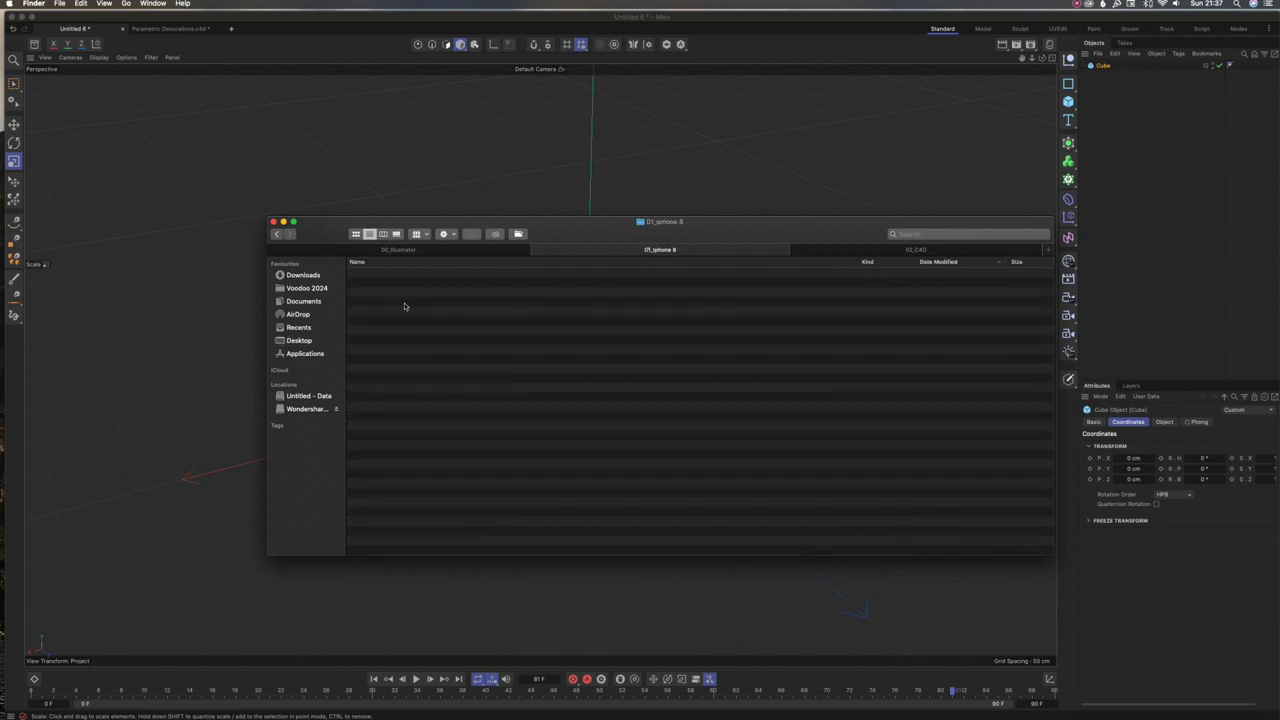
right_click(447, 317)
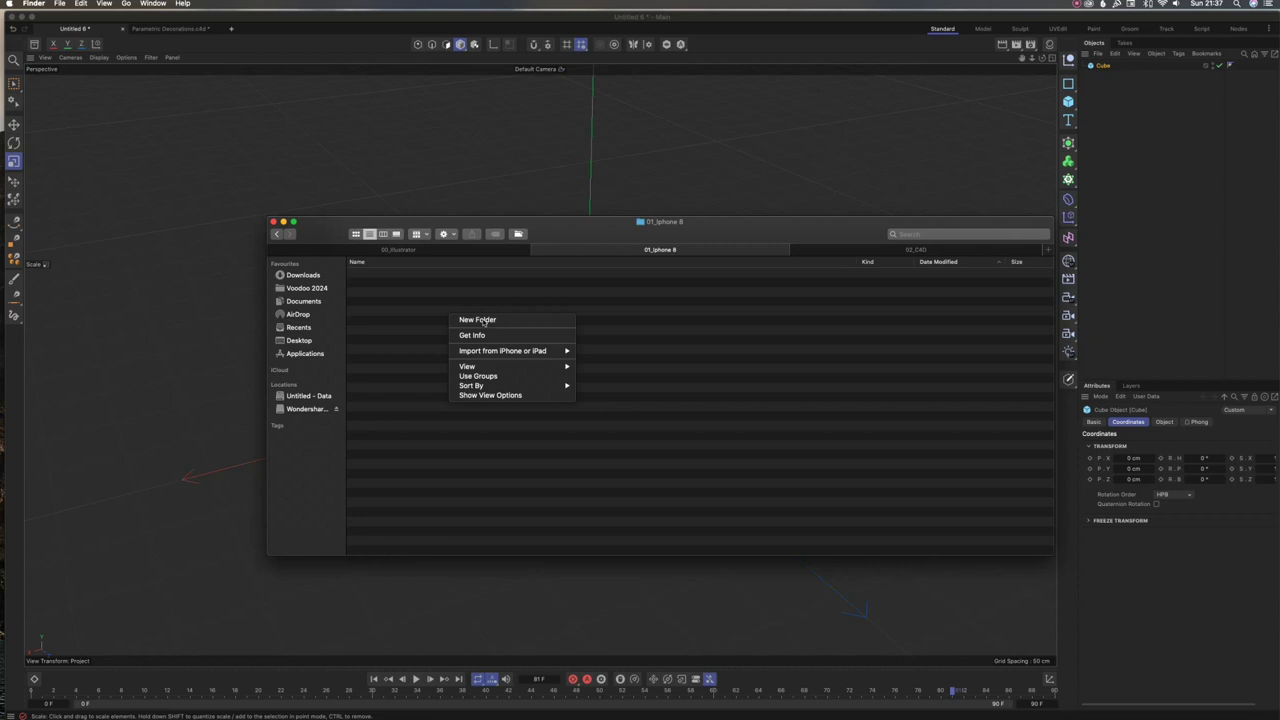
click(480, 318)
text(00)
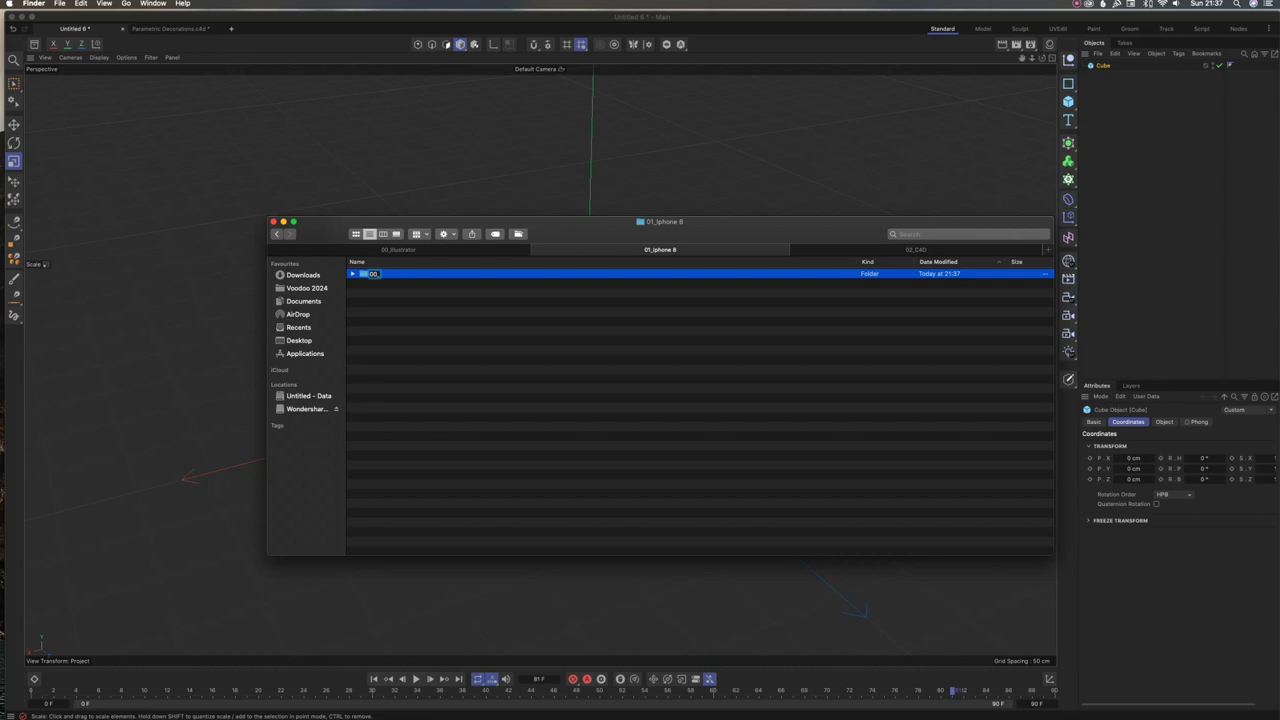
text(_Bl)
text(ief)
key(Return)
Add a second subfolder named '01_Assets'
click(403, 306)
right_click(403, 306)
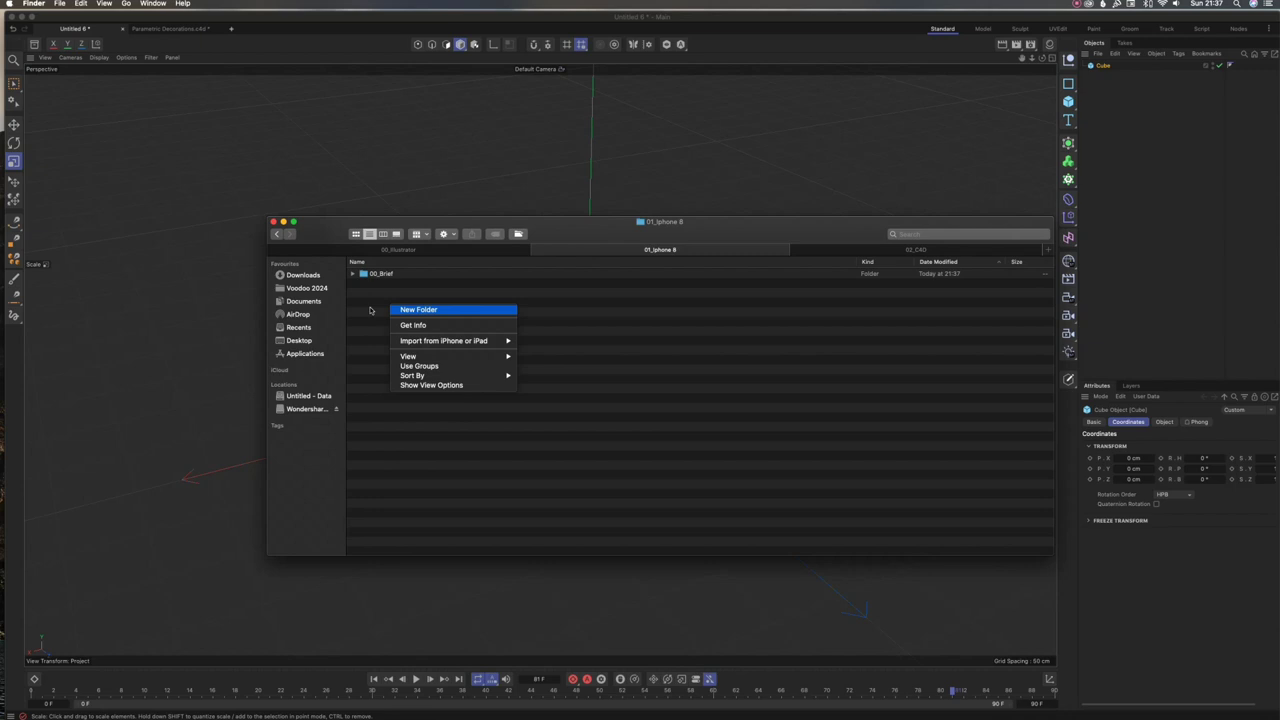
click(369, 310)
click(387, 275)
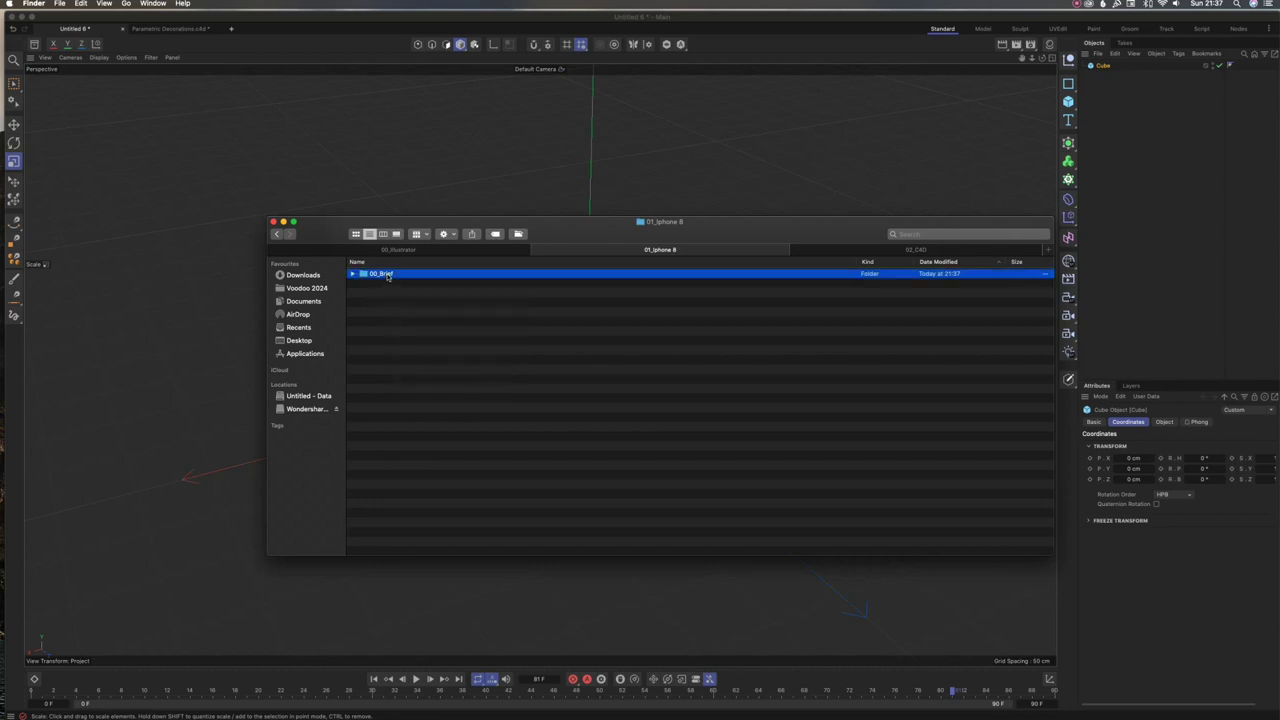
click(423, 317)
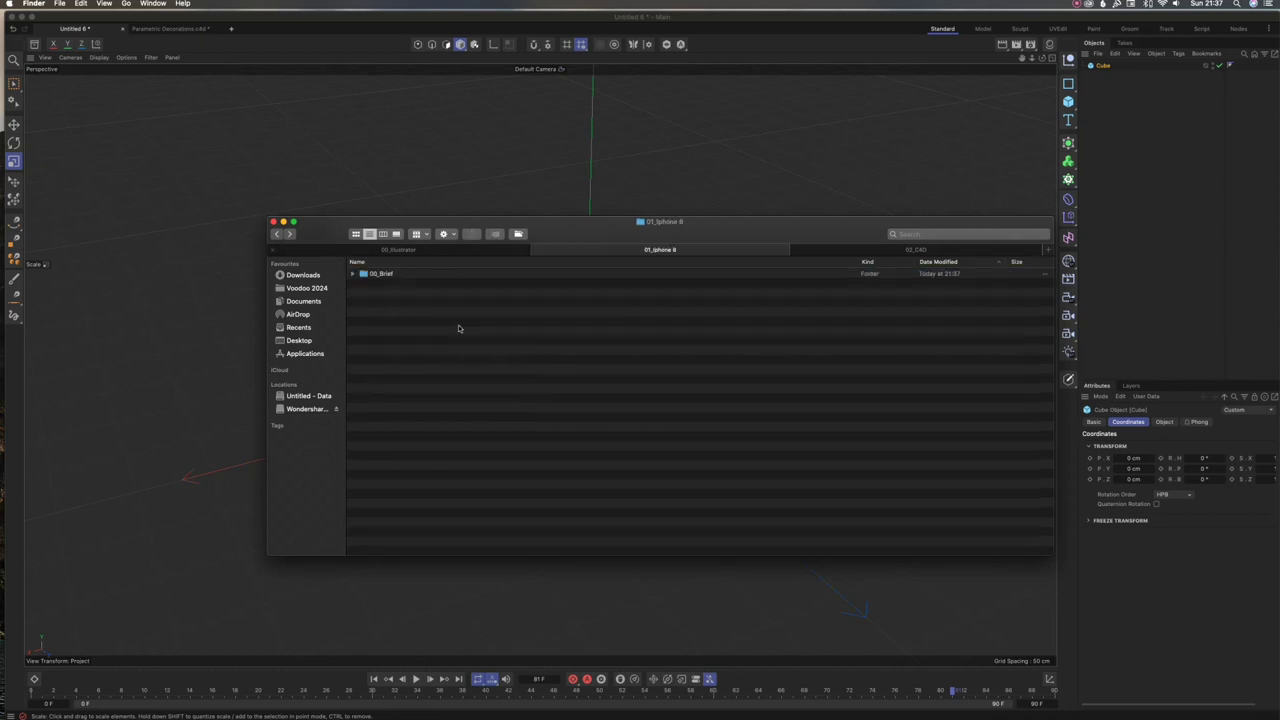
right_click(396, 307)
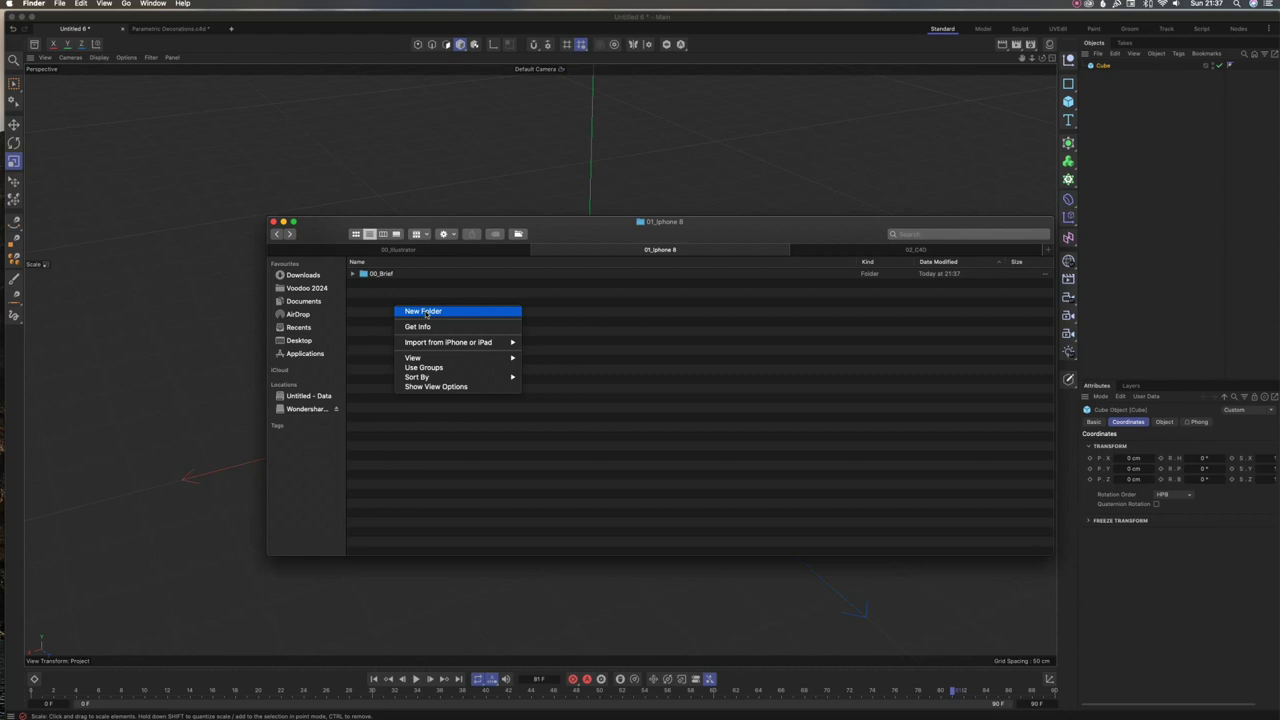
click(425, 312)
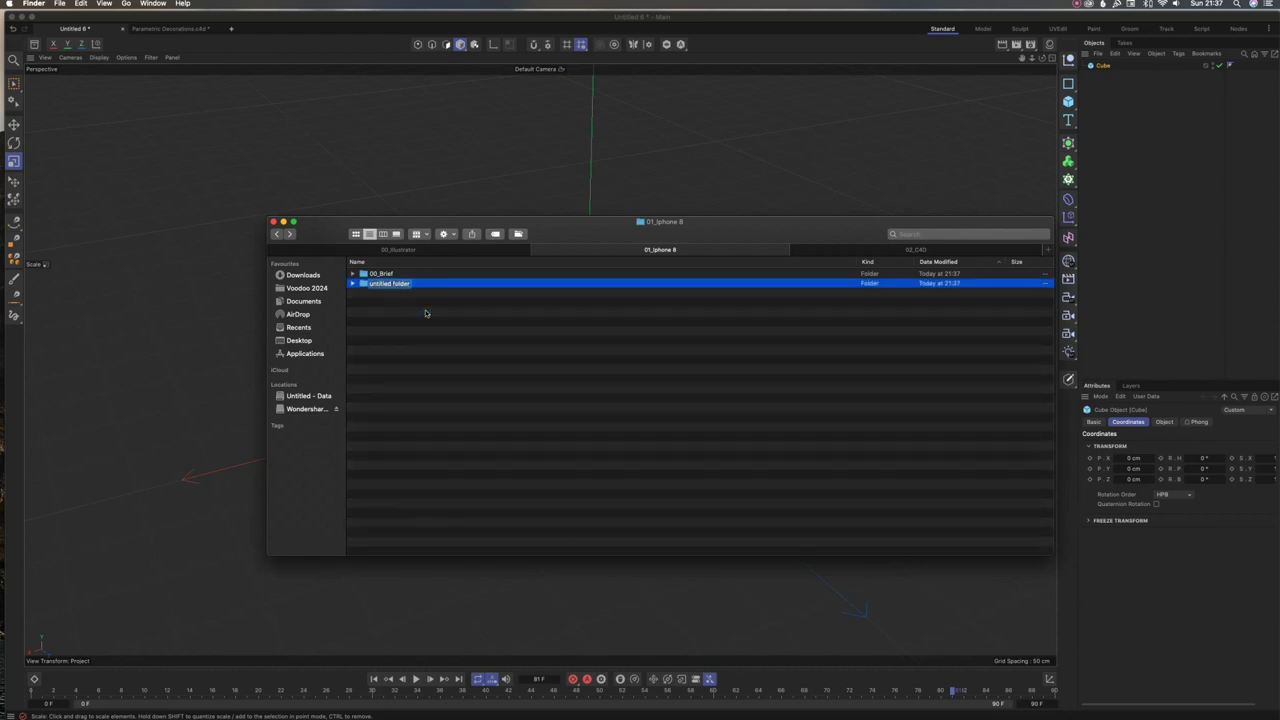
text(01_Assets)
key(Return)
click(396, 312)
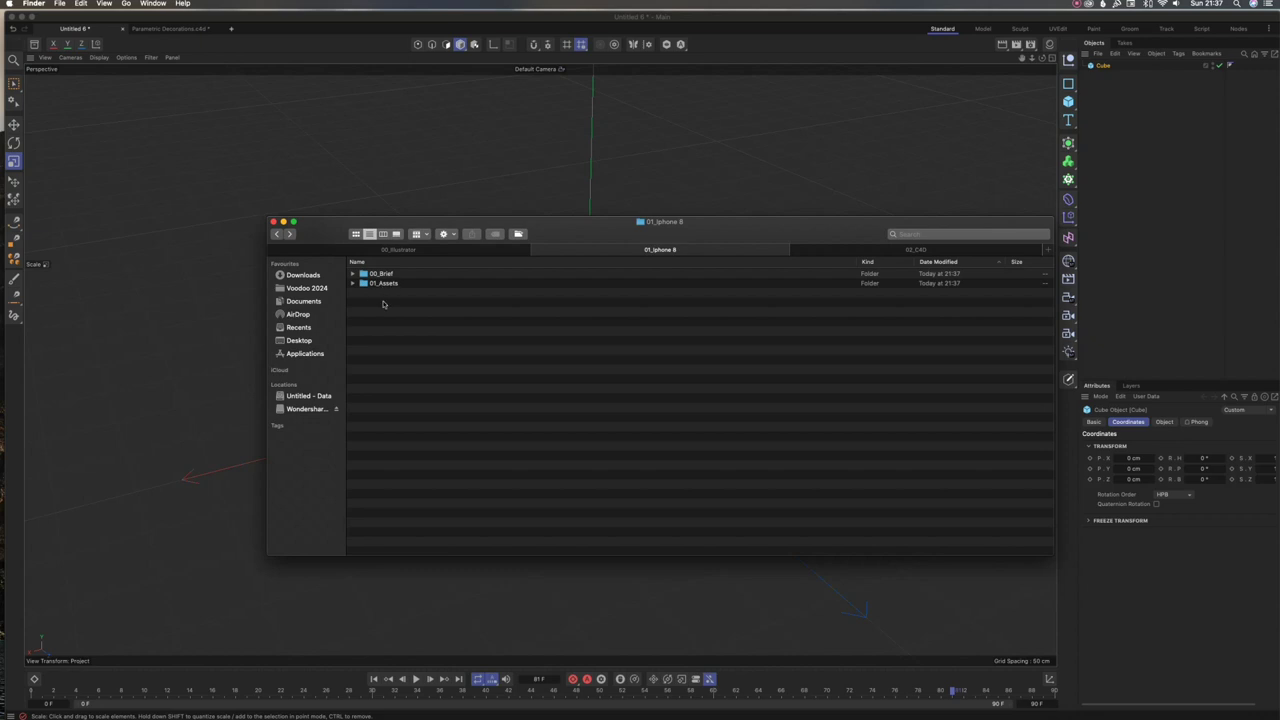
Create subfolders '02_After Effect' and '03_Cinema 4D' inside 01_Iphone 8
right_click(383, 304)
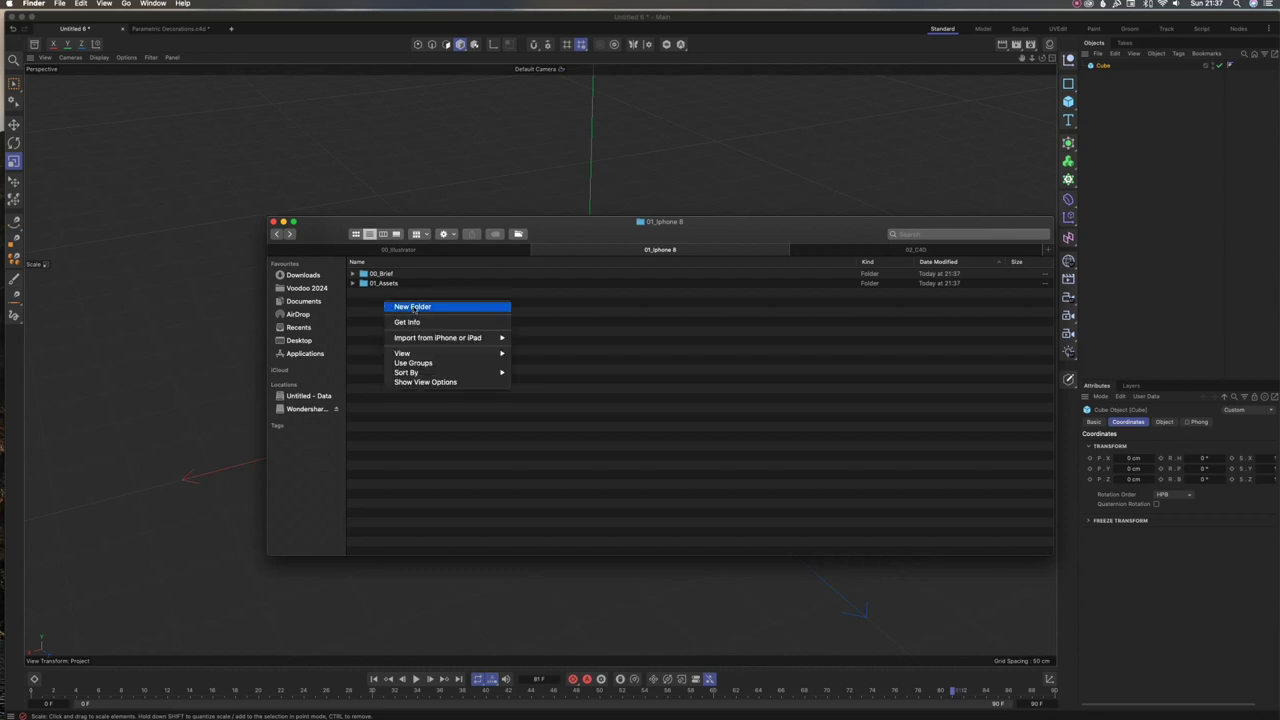
click(413, 307)
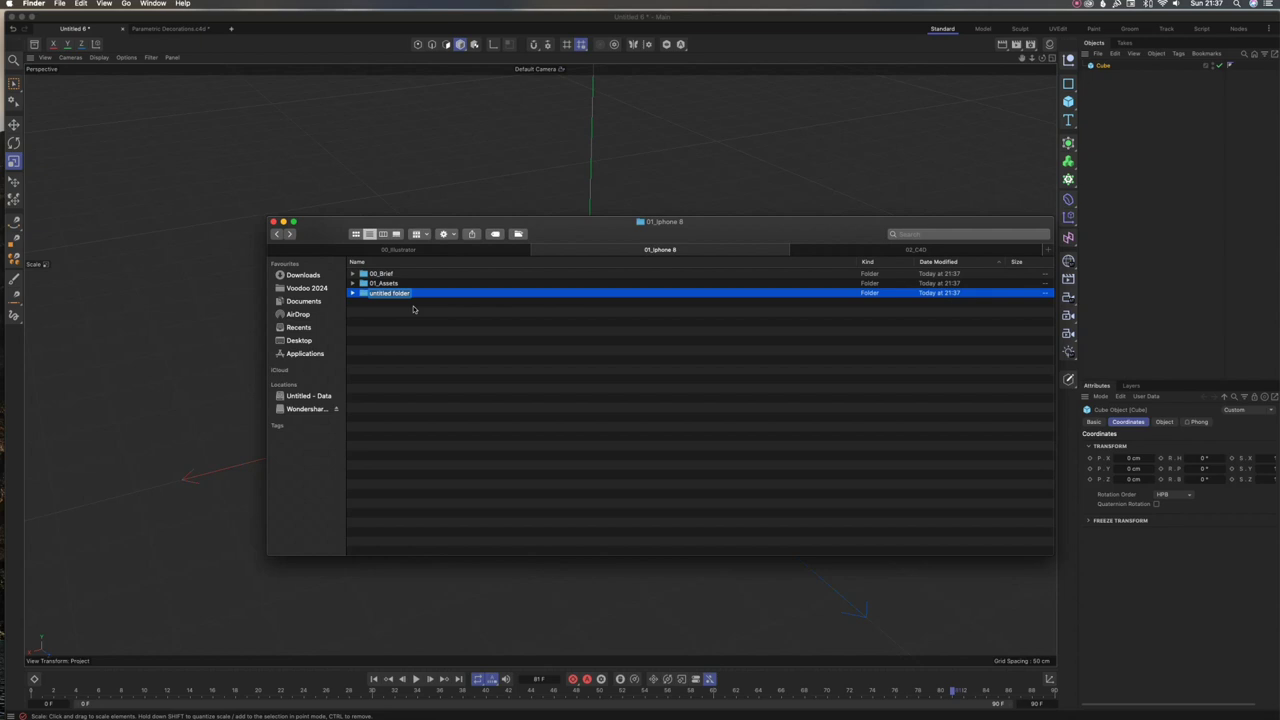
text(02_After Effect)
key(Return)
click(391, 314)
right_click(386, 313)
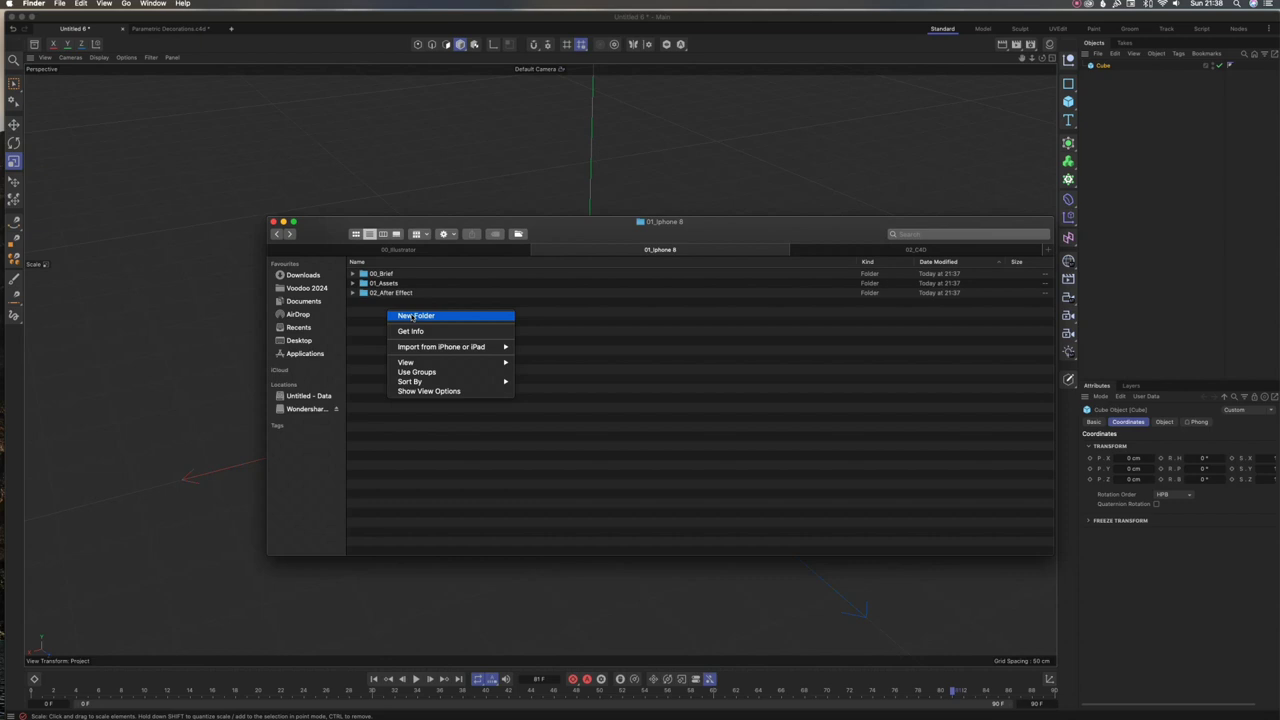
click(410, 317)
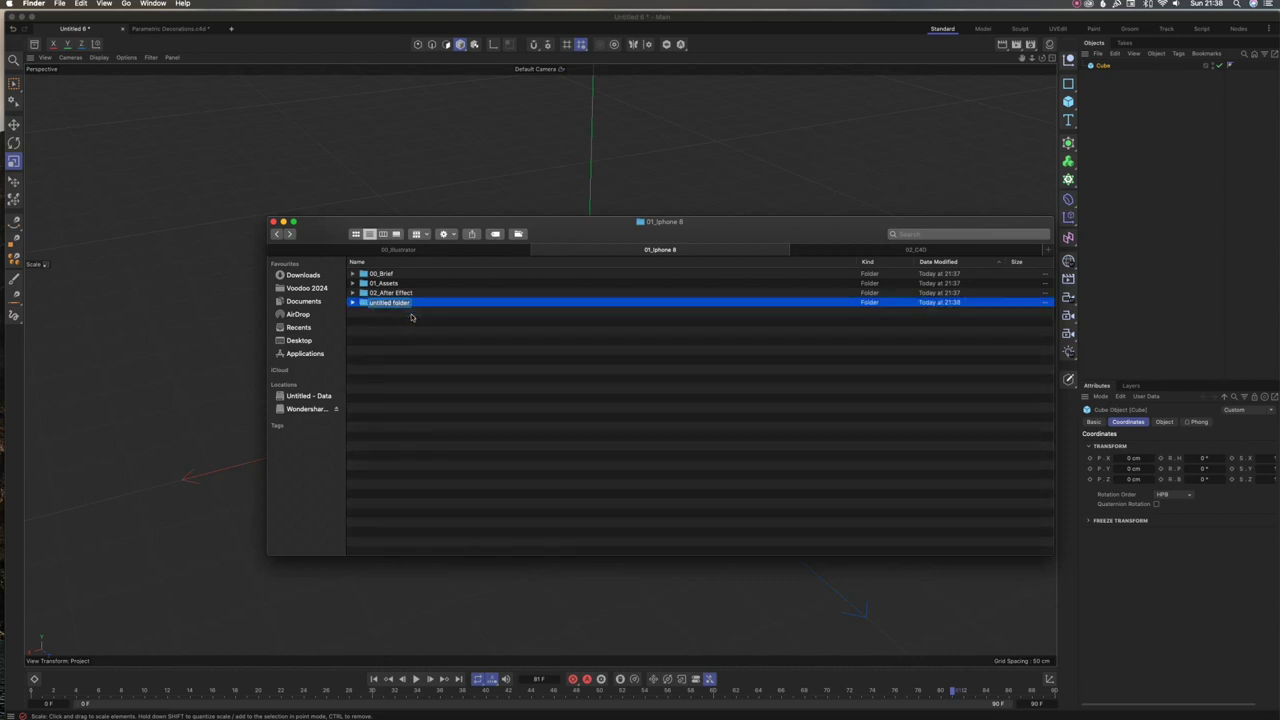
text(03_Cinema 4D)
key(Return)
Create a '04_Results' folder in 01_Iphone 8 and open it
right_click(396, 322)
click(413, 326)
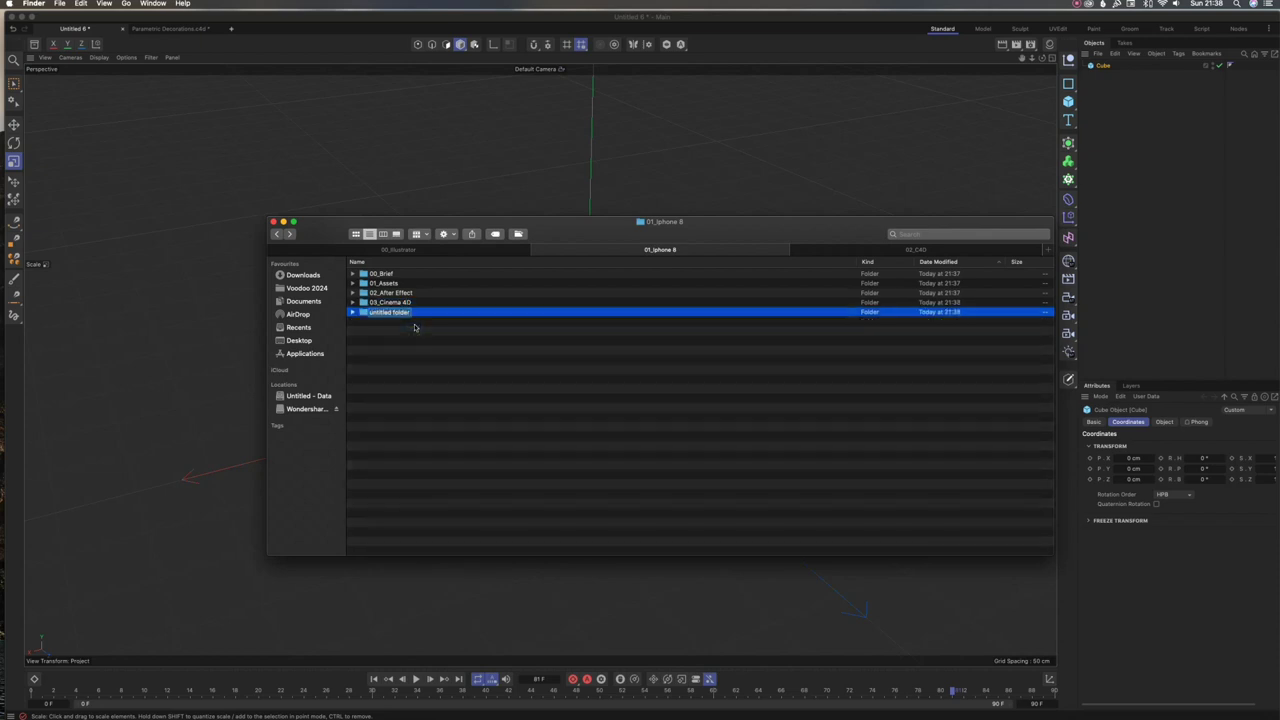
text(04_TR)
key(BackSpace)
key(BackSpace)
text(Results)
click(411, 337)
double_click(388, 312)
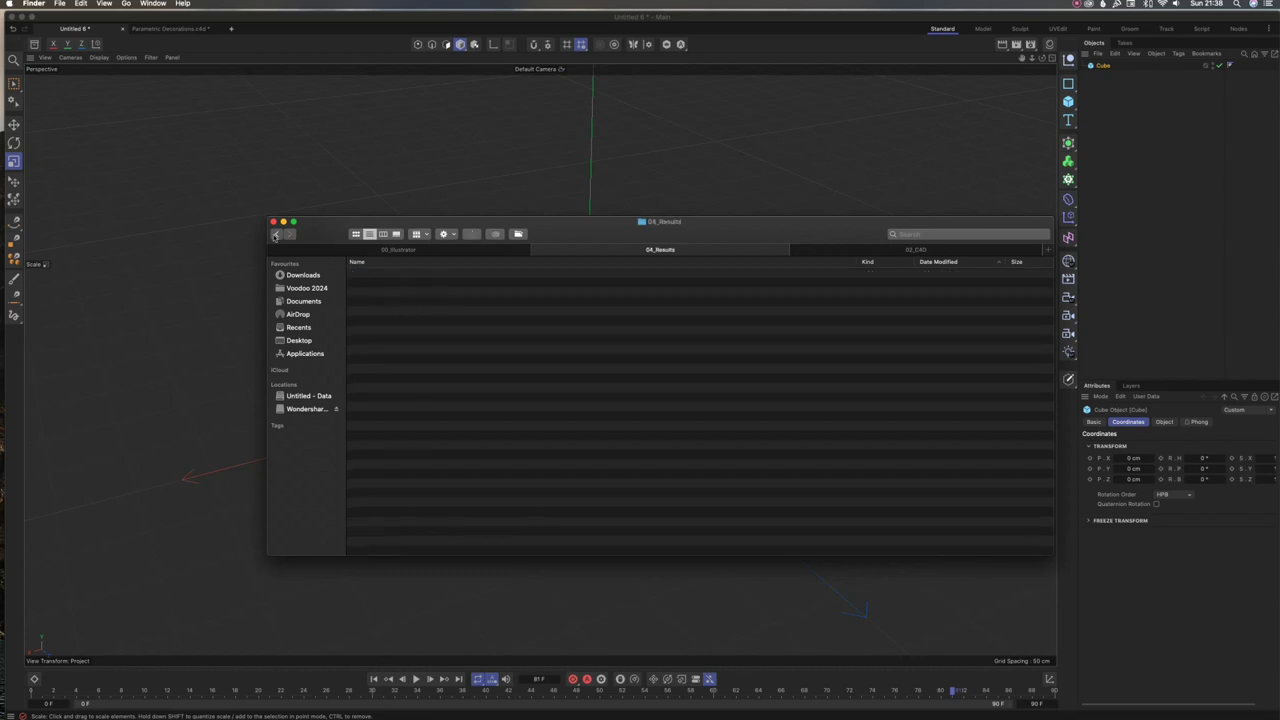
Create a '00_archive' subfolder inside 04_Results
click(276, 234)
key(super+Down)
right_click(449, 337)
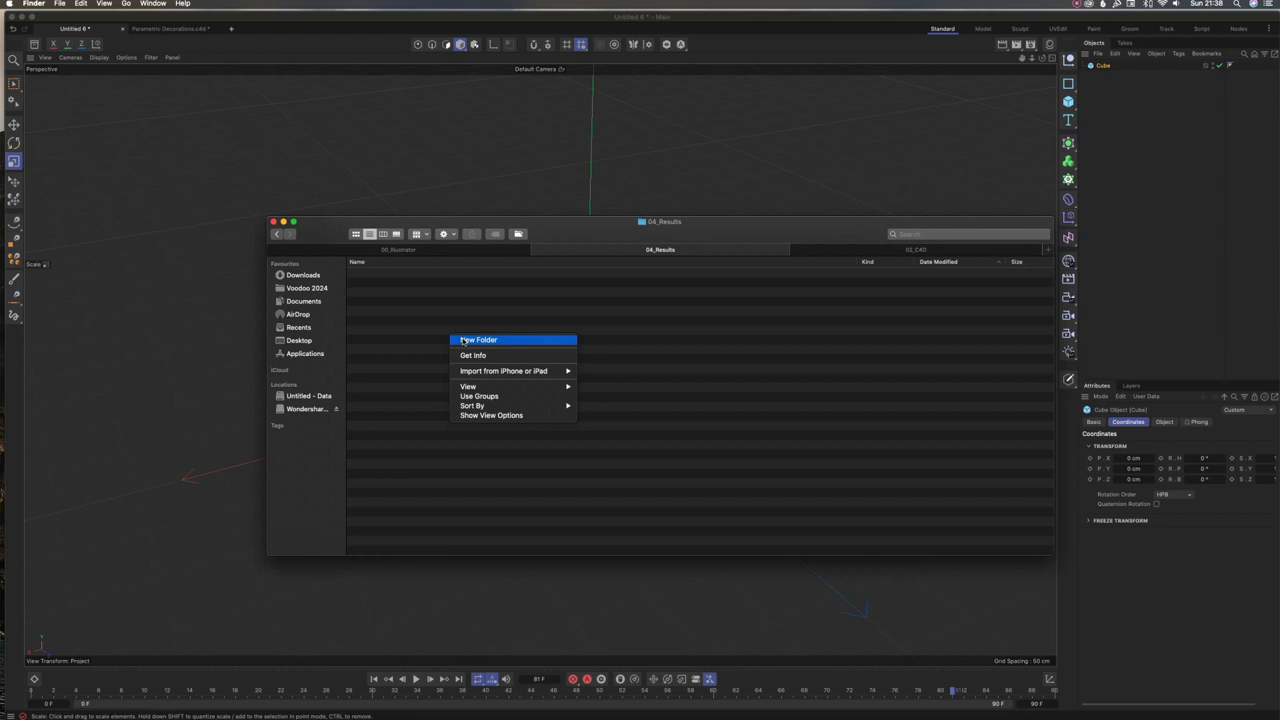
click(464, 340)
text(00)
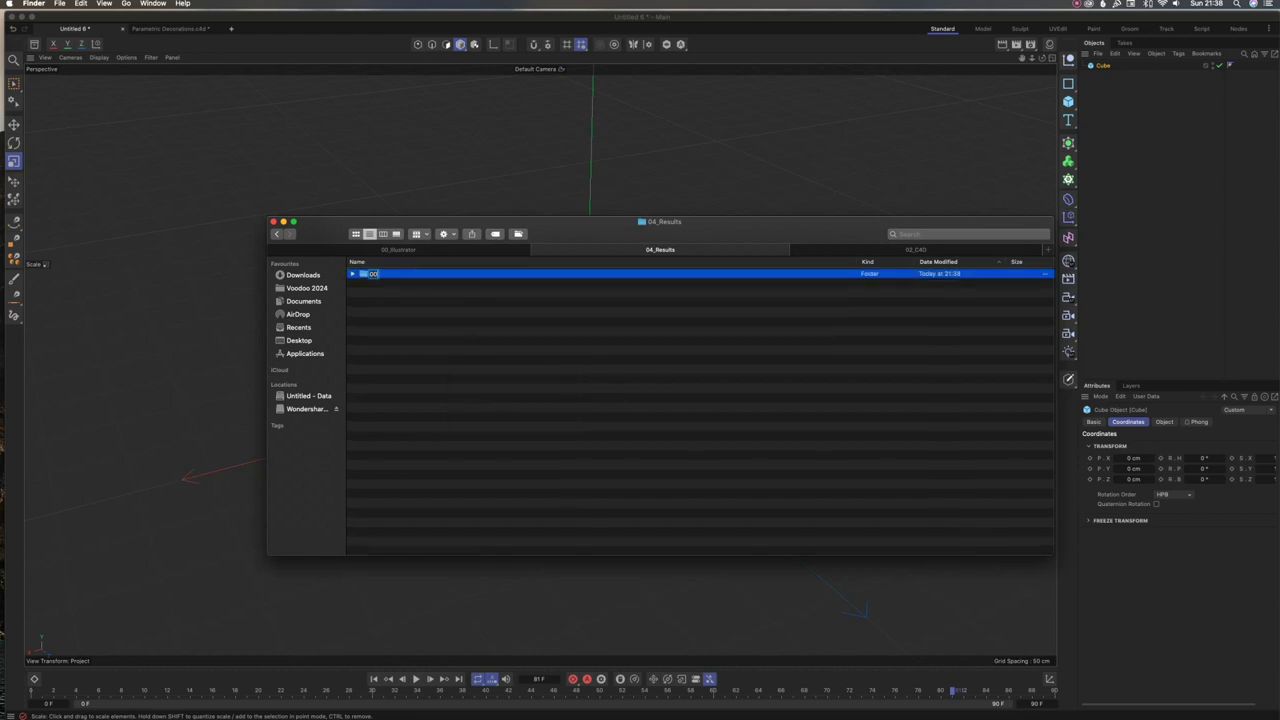
text(_archive)
key(Return)
click(401, 296)
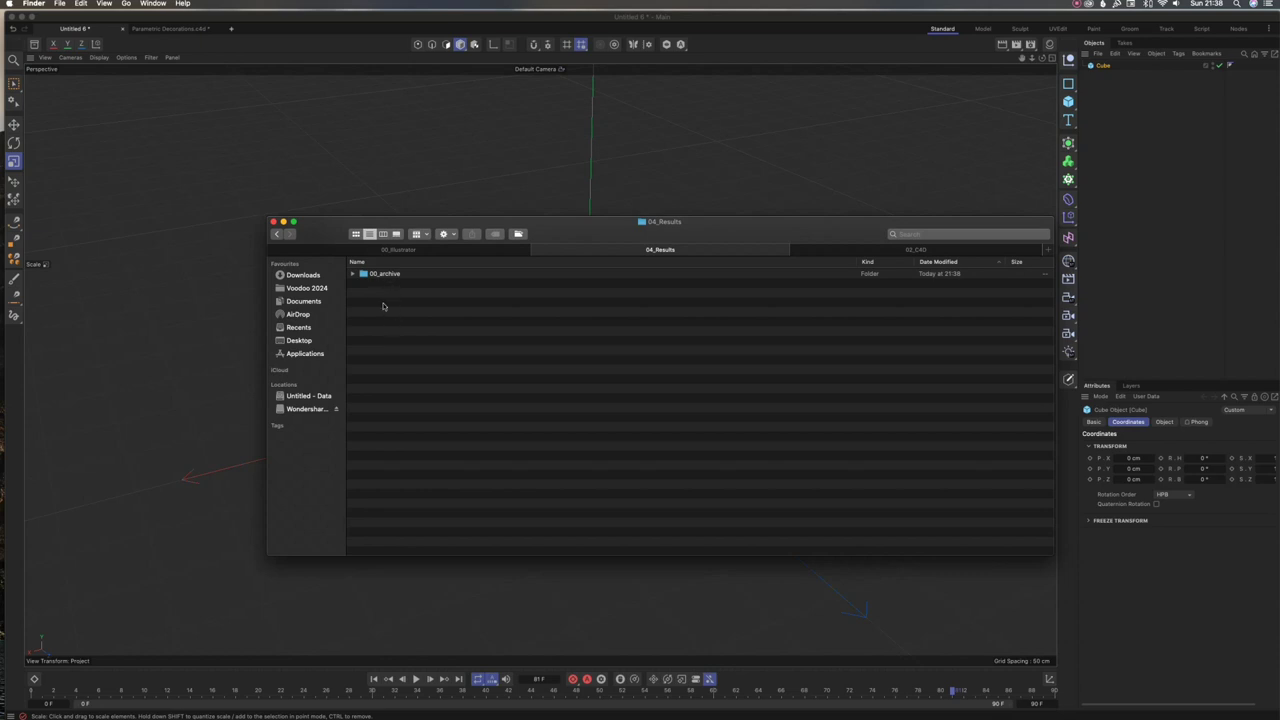
Browse through 04_Results and 00_archive to verify, then bring Cinema 4D back to the front
click(276, 234)
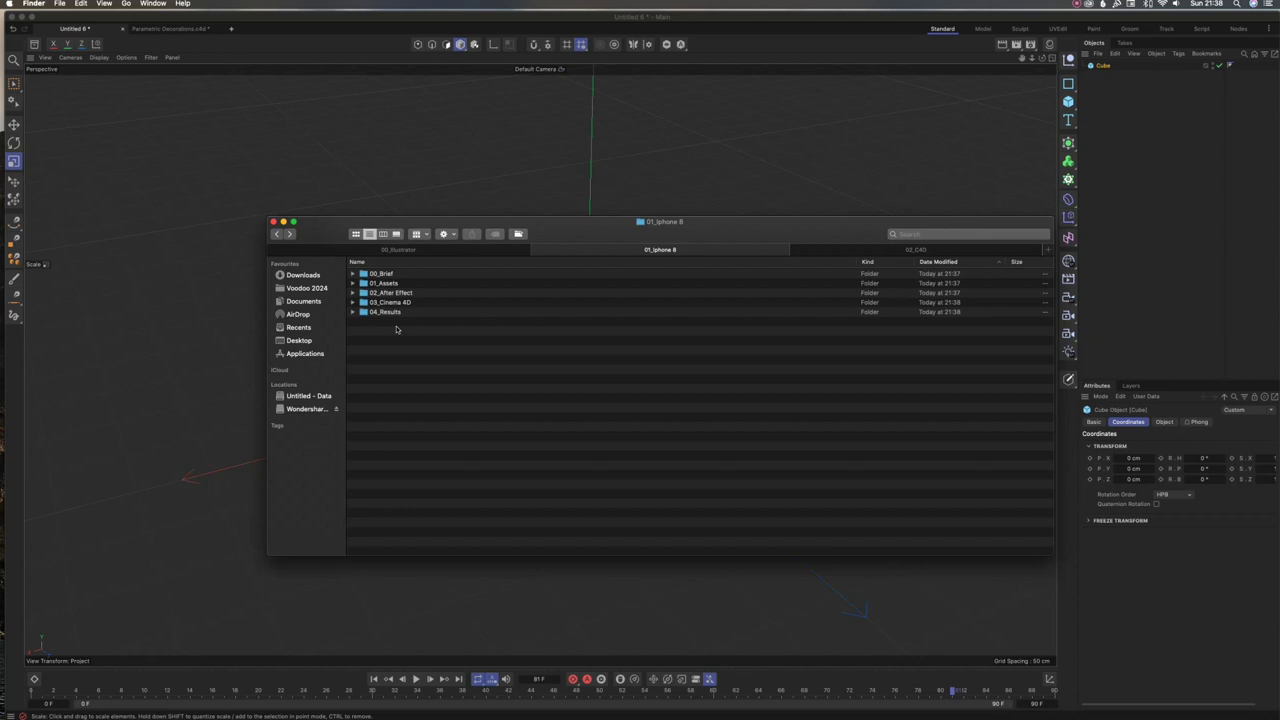
double_click(392, 312)
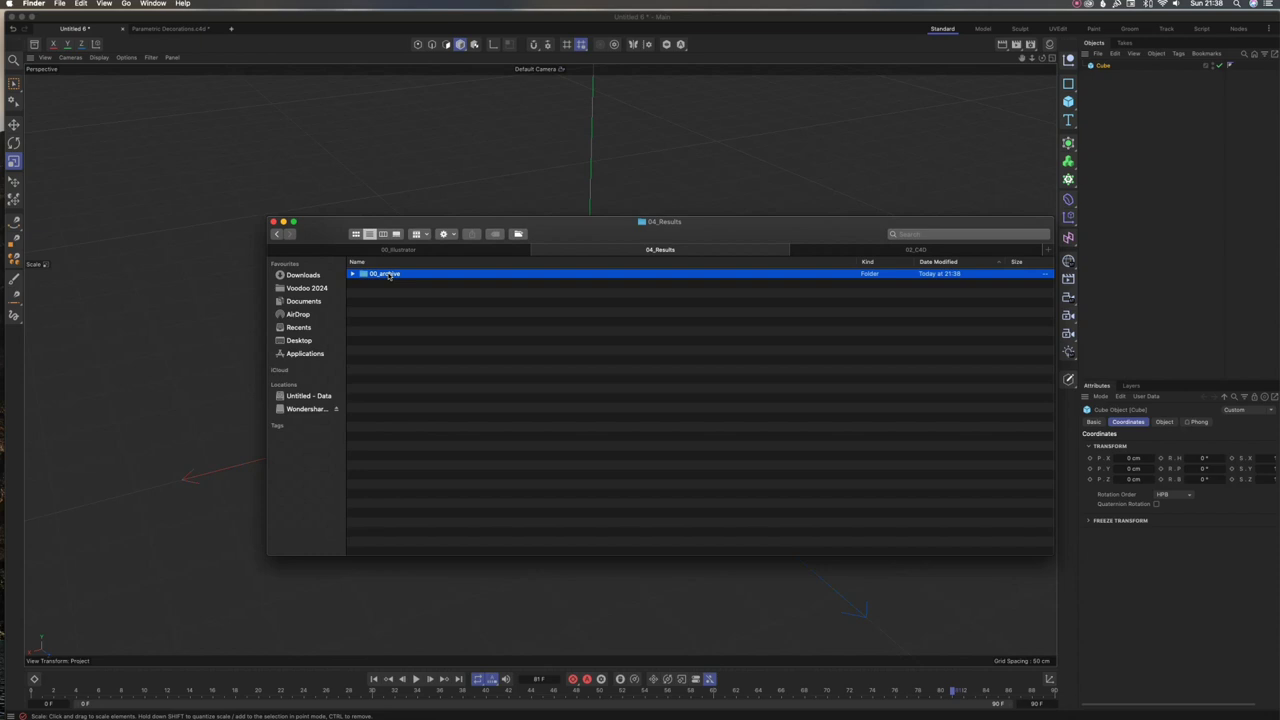
double_click(386, 274)
click(276, 234)
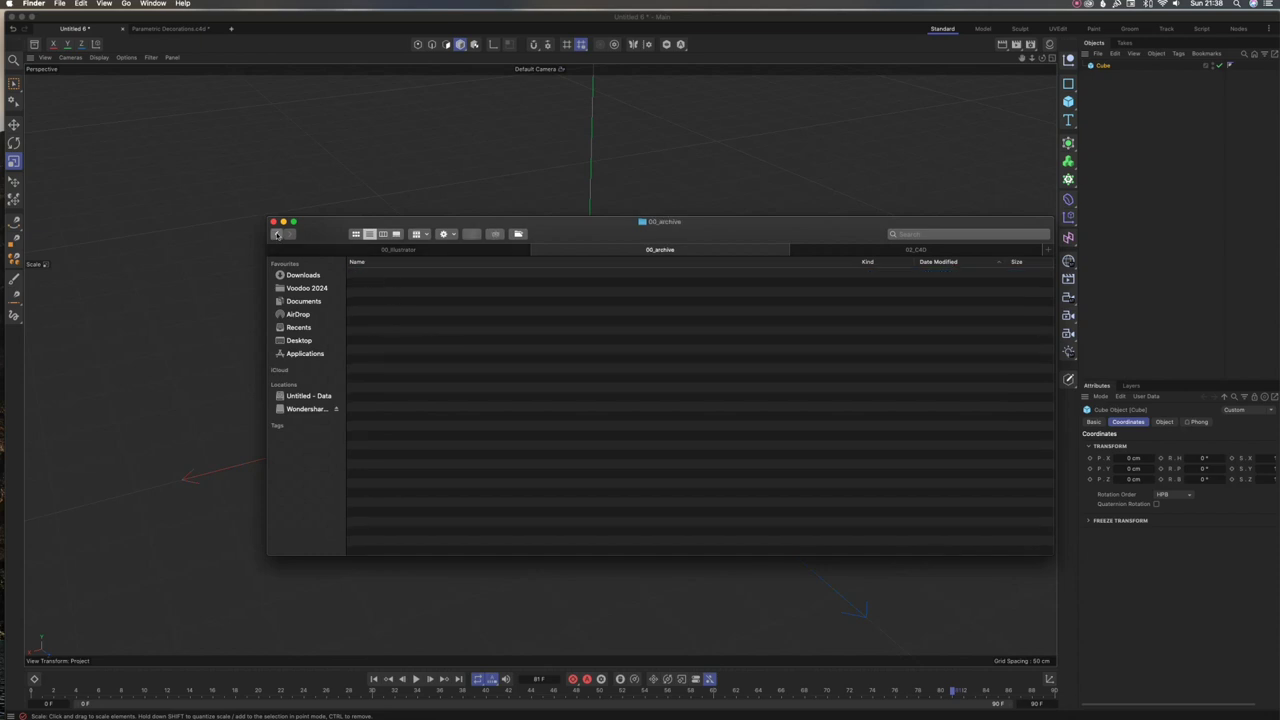
click(276, 234)
click(1137, 158)
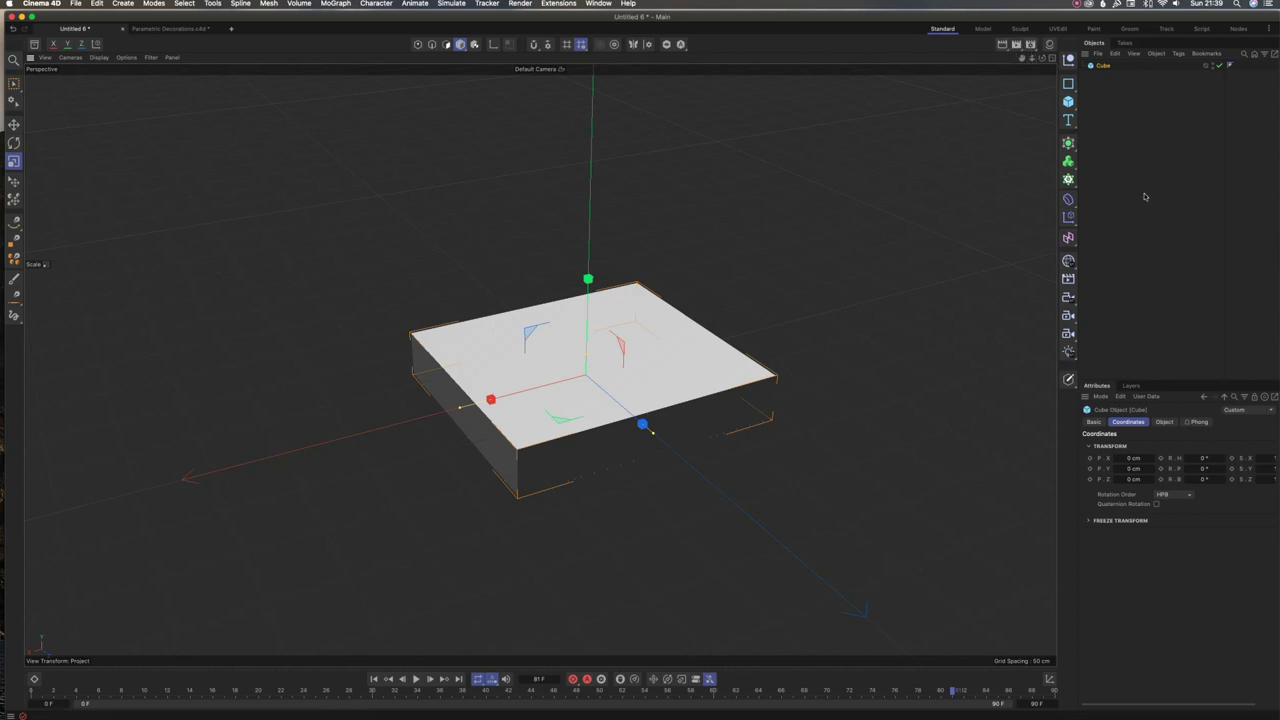
Start saving the scene under a new name, replacing the file name with 'Iphone 8_a001'
key(super+s)
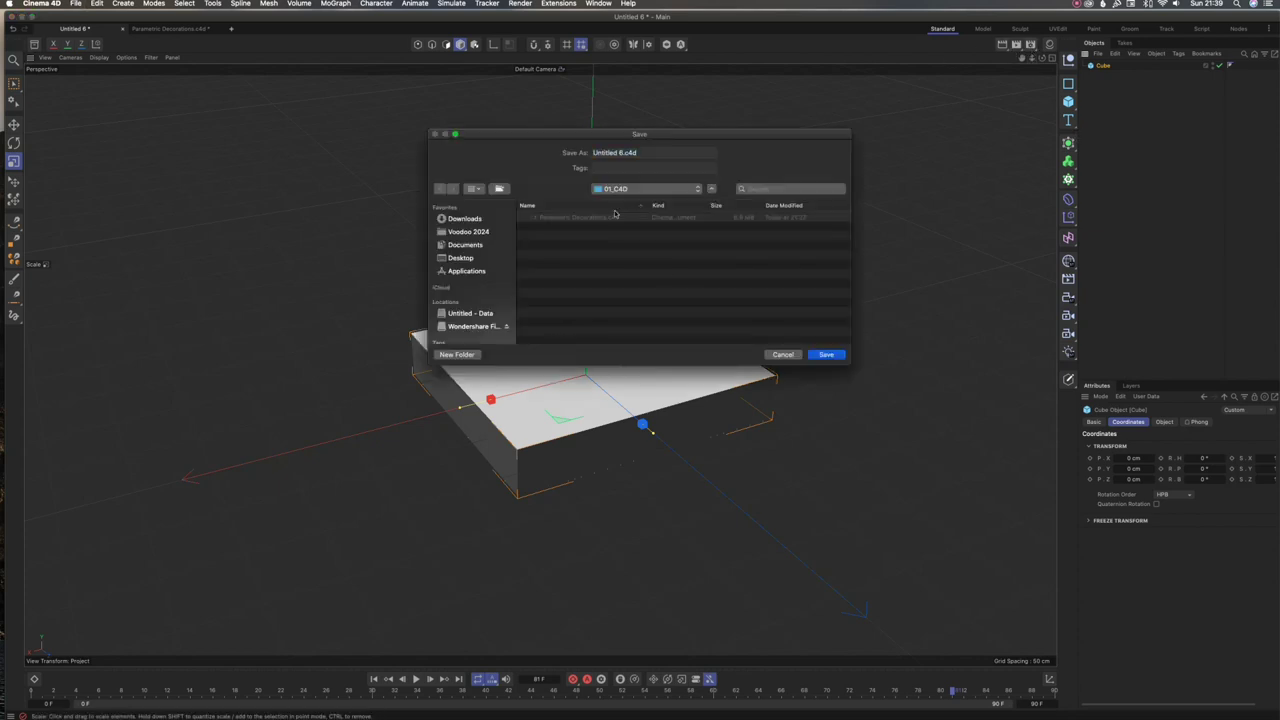
click(610, 152)
triple_click(610, 151)
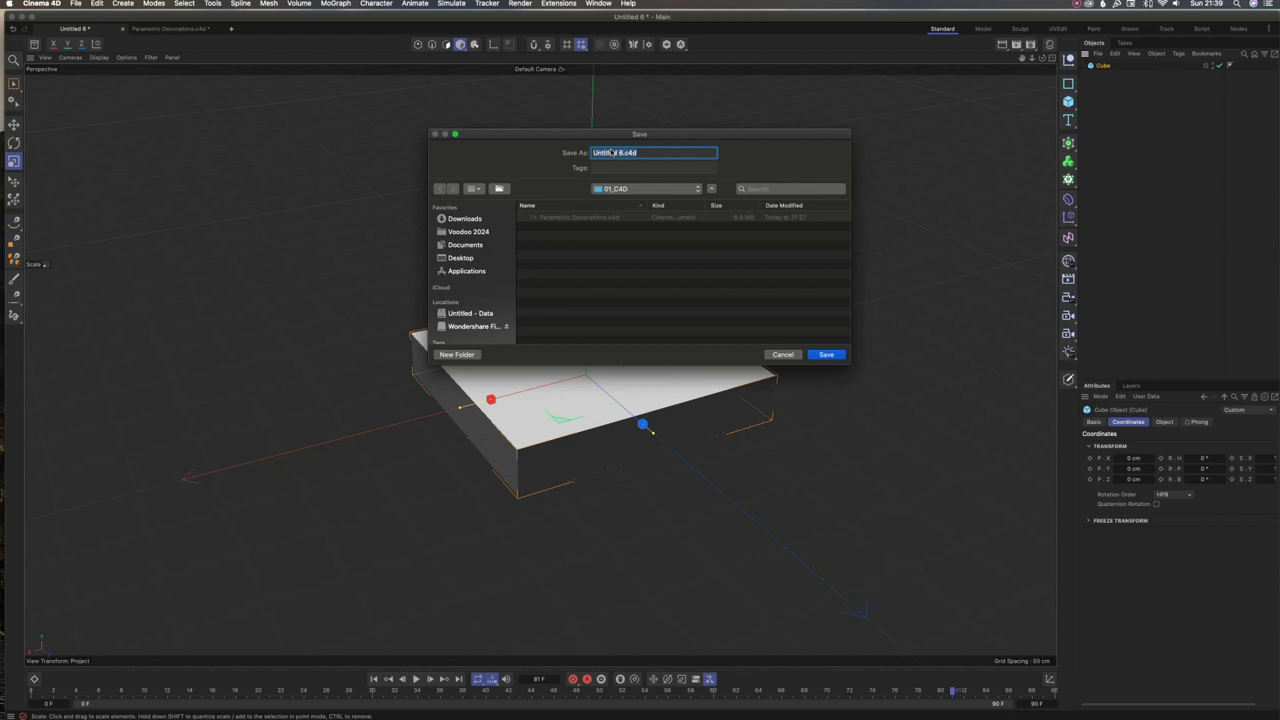
key(BackSpace)
text(lpHome)
key(BackSpace)
key(BackSpace)
key(BackSpace)
key(BackSpace)
text(hone)
Save it into Desktop > 01_iphone 8 > 03_Cinema 4D
click(625, 190)
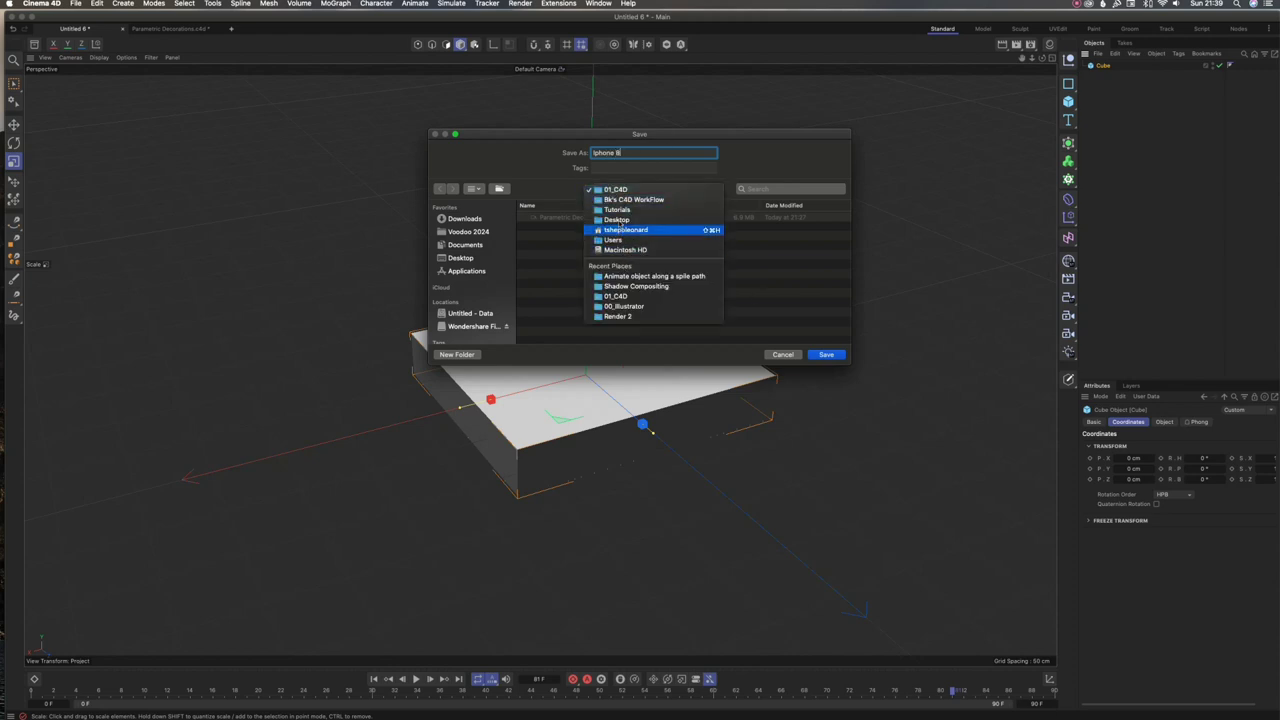
click(461, 262)
click(461, 258)
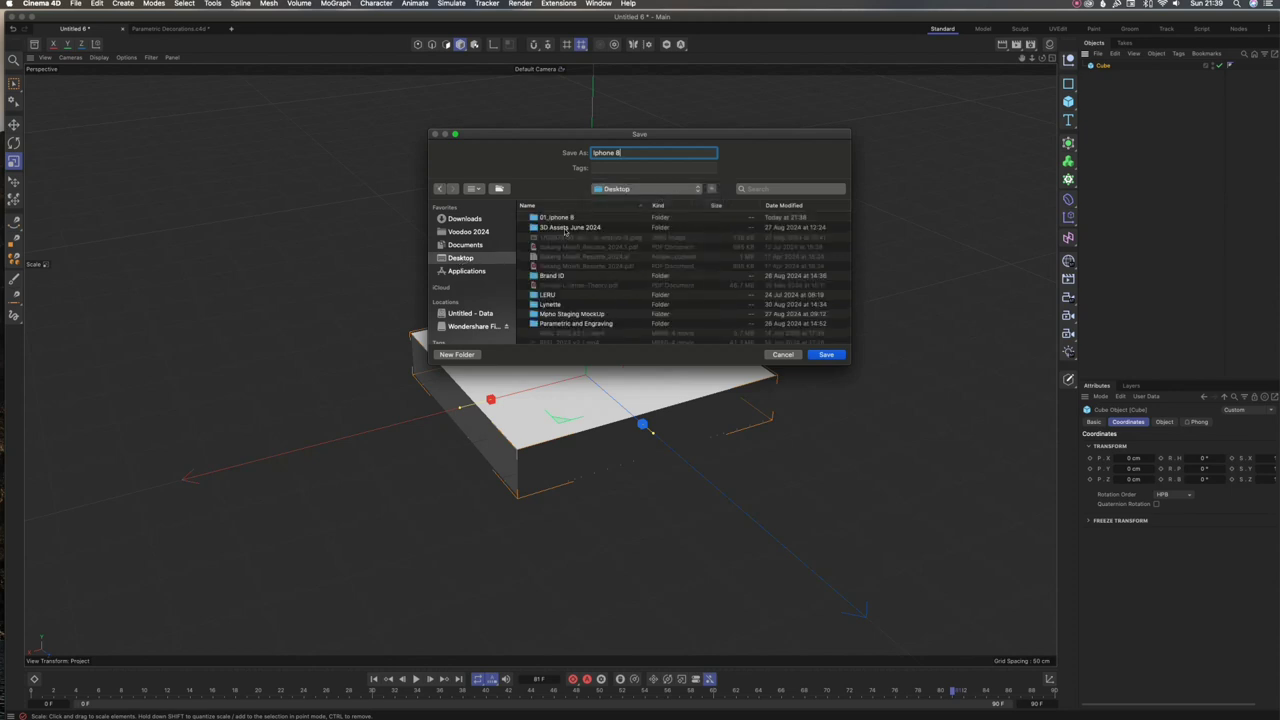
double_click(562, 218)
double_click(560, 246)
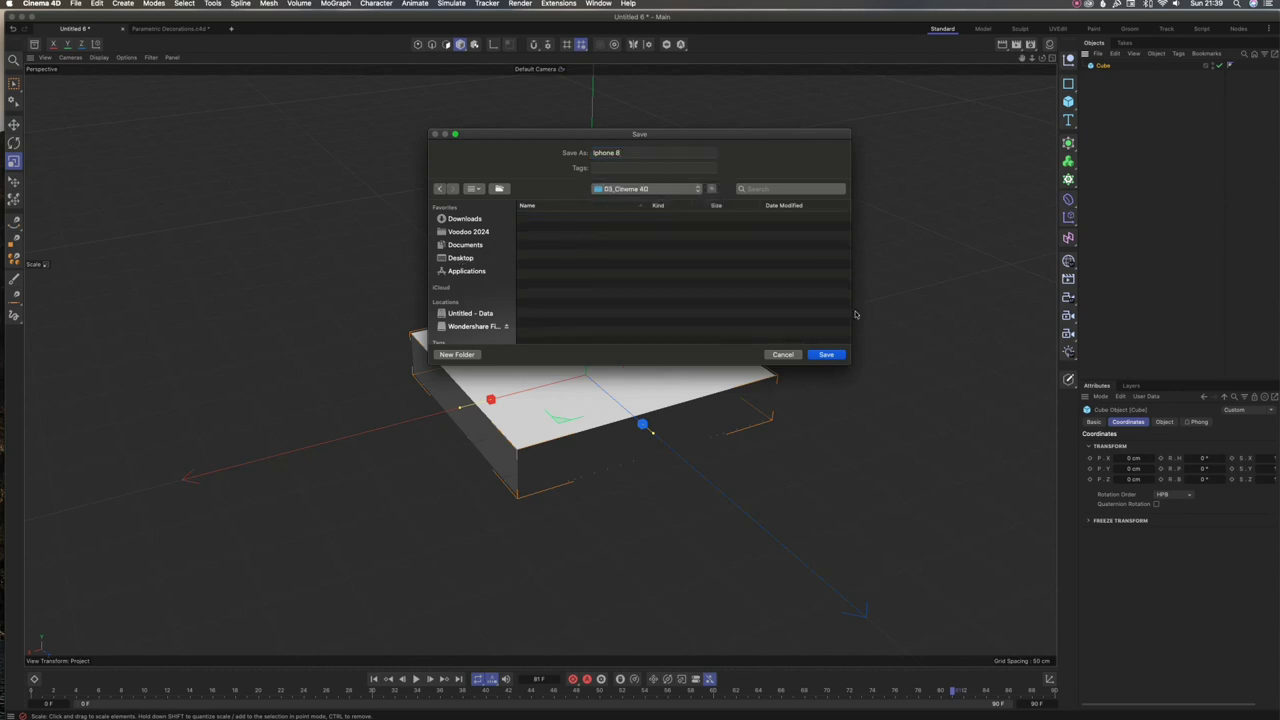
click(643, 151)
click(826, 355)
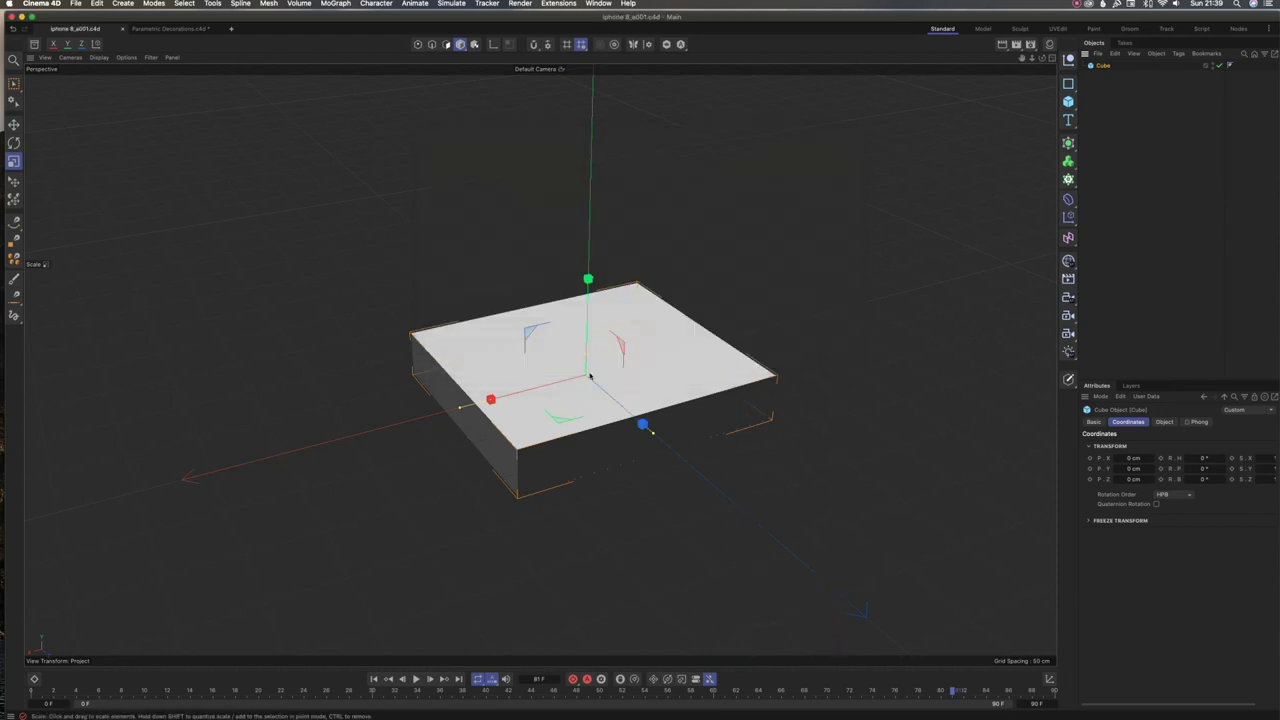
In Render Settings, turn off saving of the multi-pass image
alt+drag(590, 375, 703, 460)
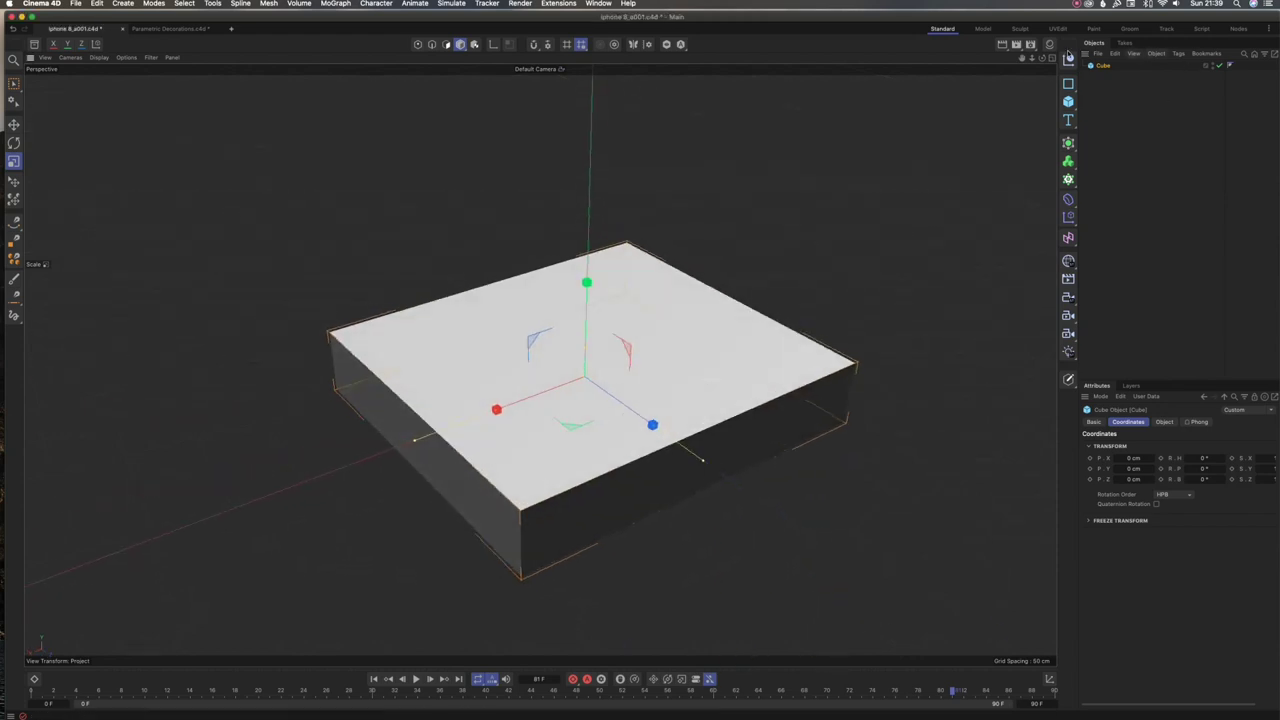
click(1031, 46)
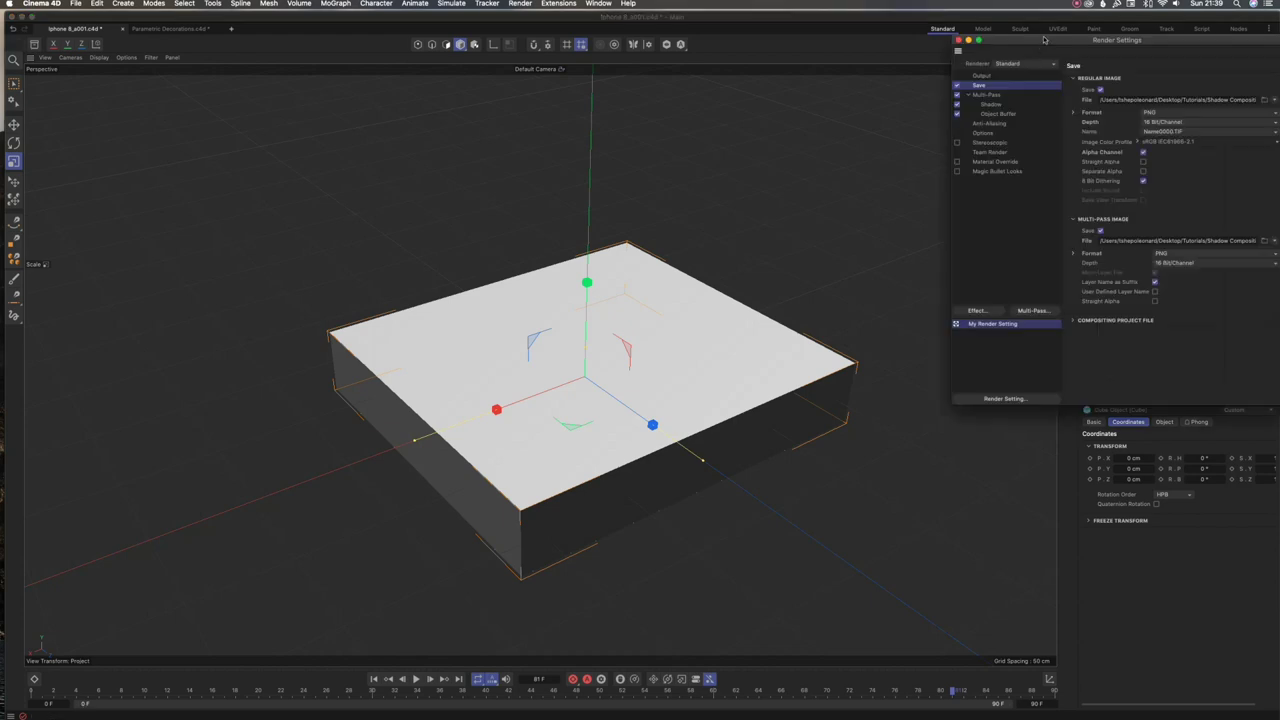
drag(1040, 28, 824, 93)
click(884, 286)
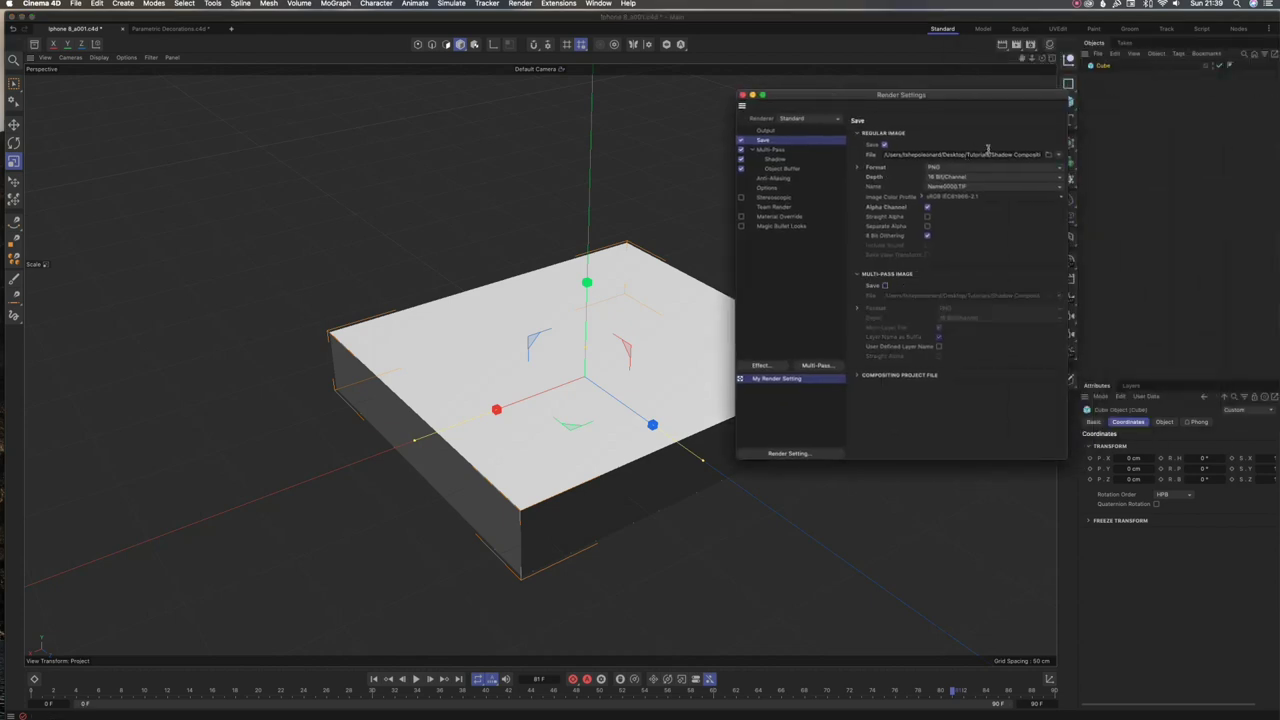
Point the regular image output to 01_iphone 8/04_Results named 'Iphone 8_Beauty_a001'
click(1046, 156)
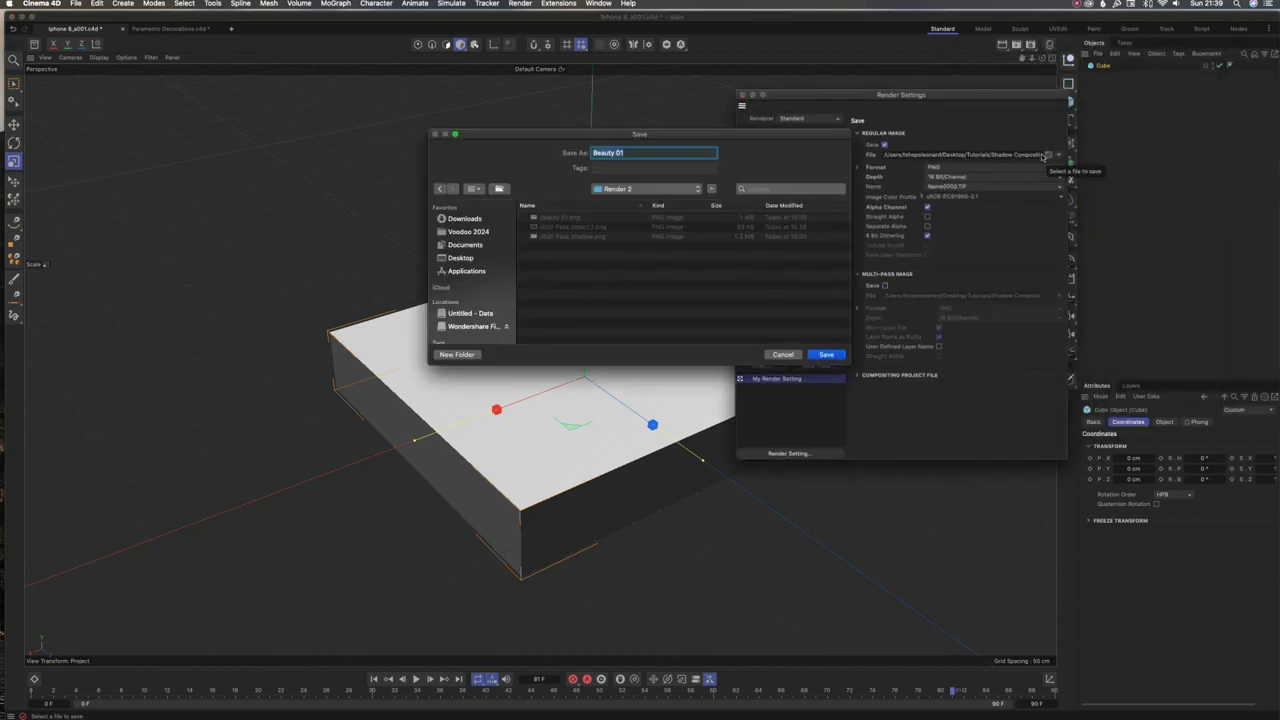
click(636, 190)
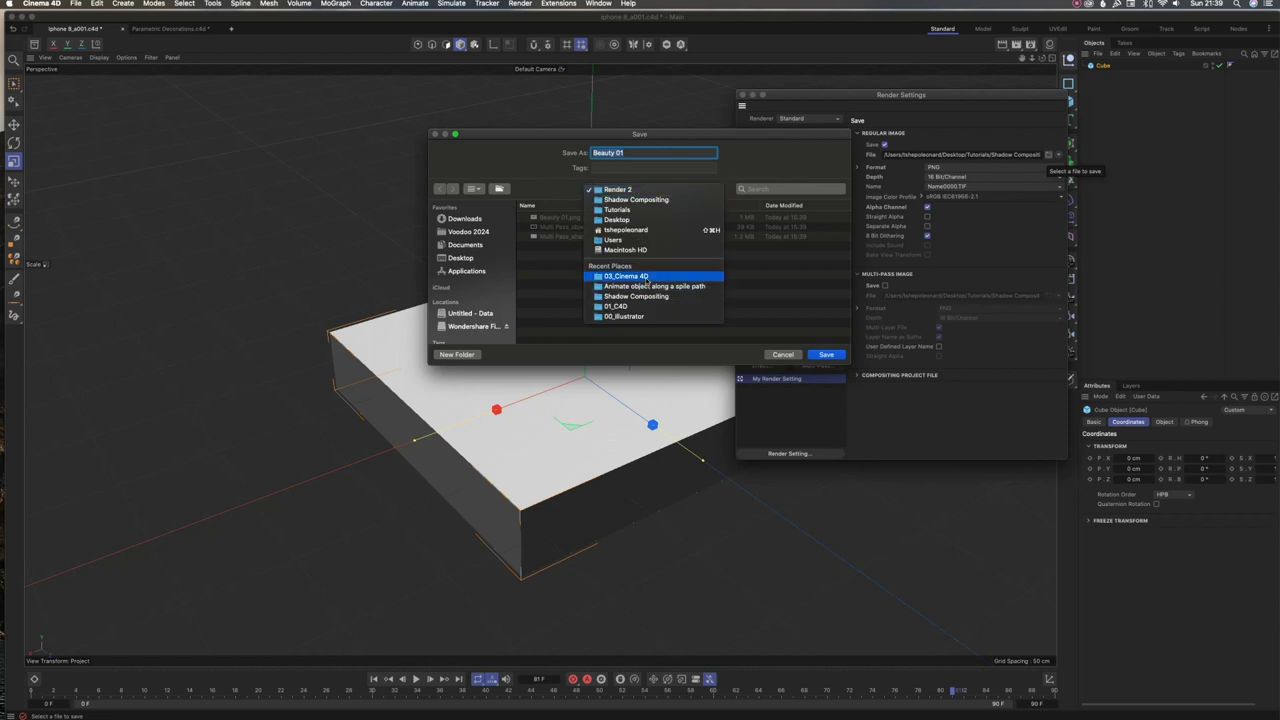
click(628, 276)
click(638, 190)
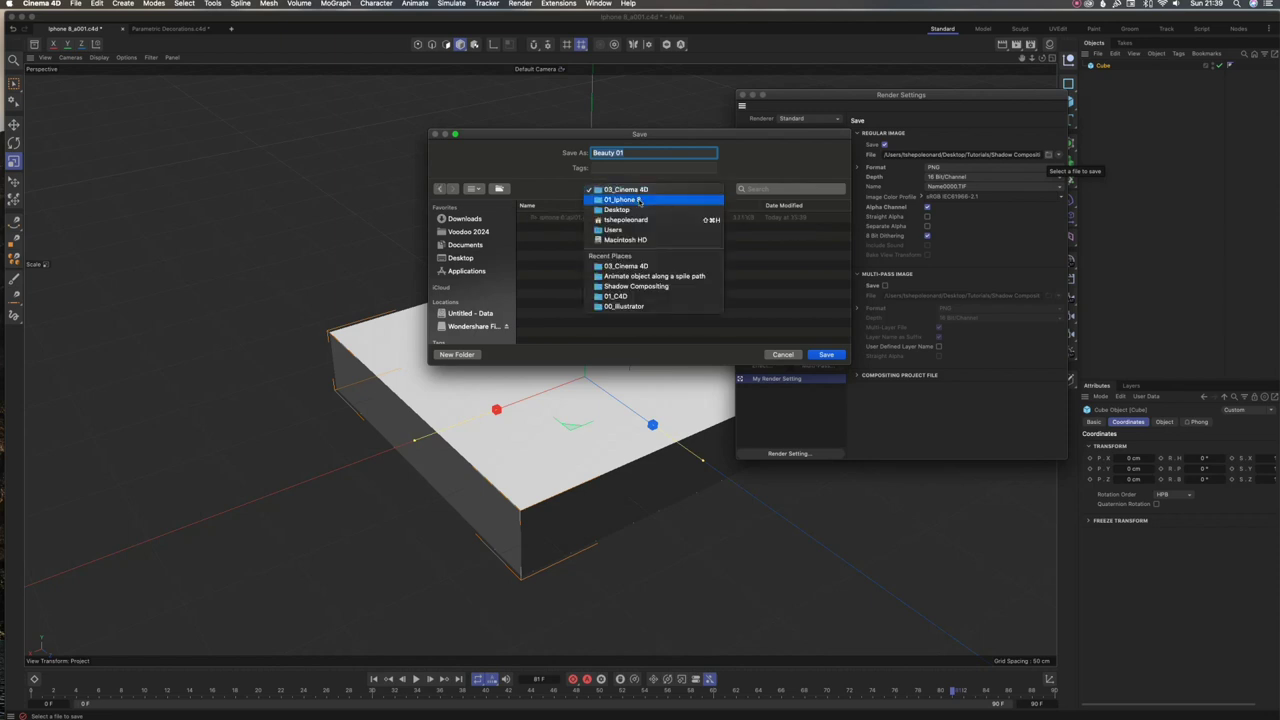
click(638, 200)
double_click(563, 257)
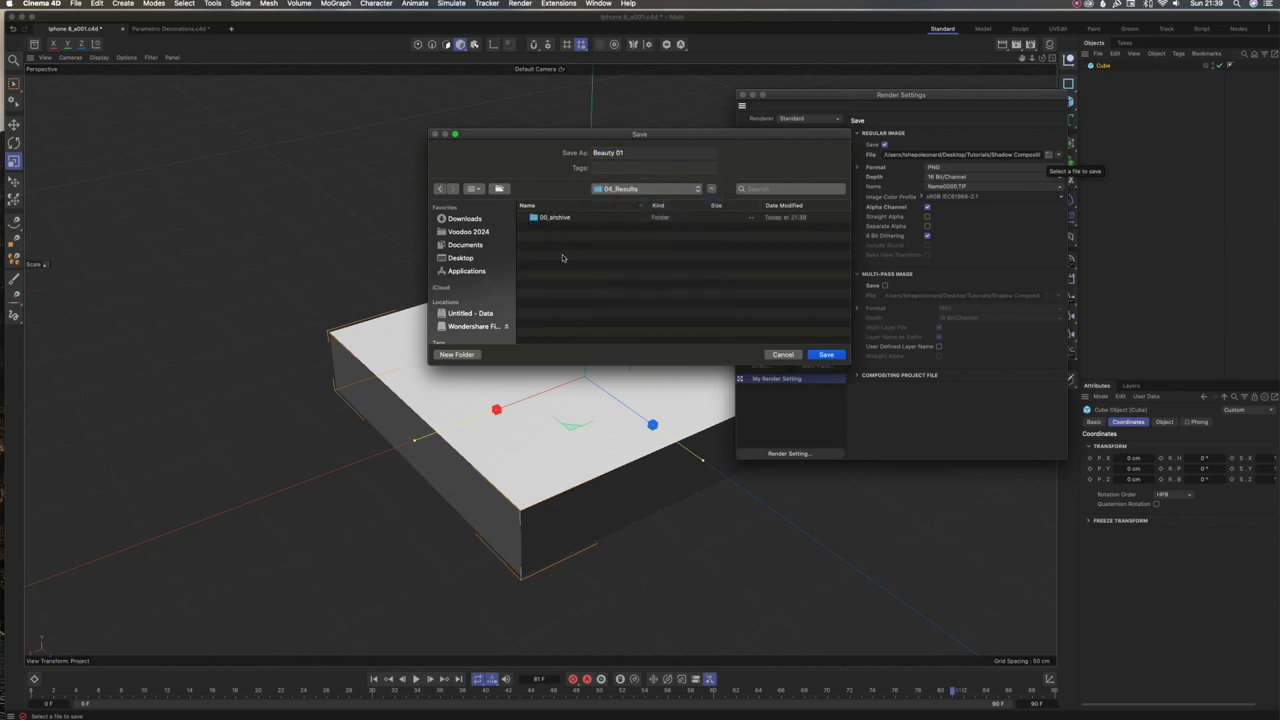
click(642, 153)
click(614, 152)
click(593, 152)
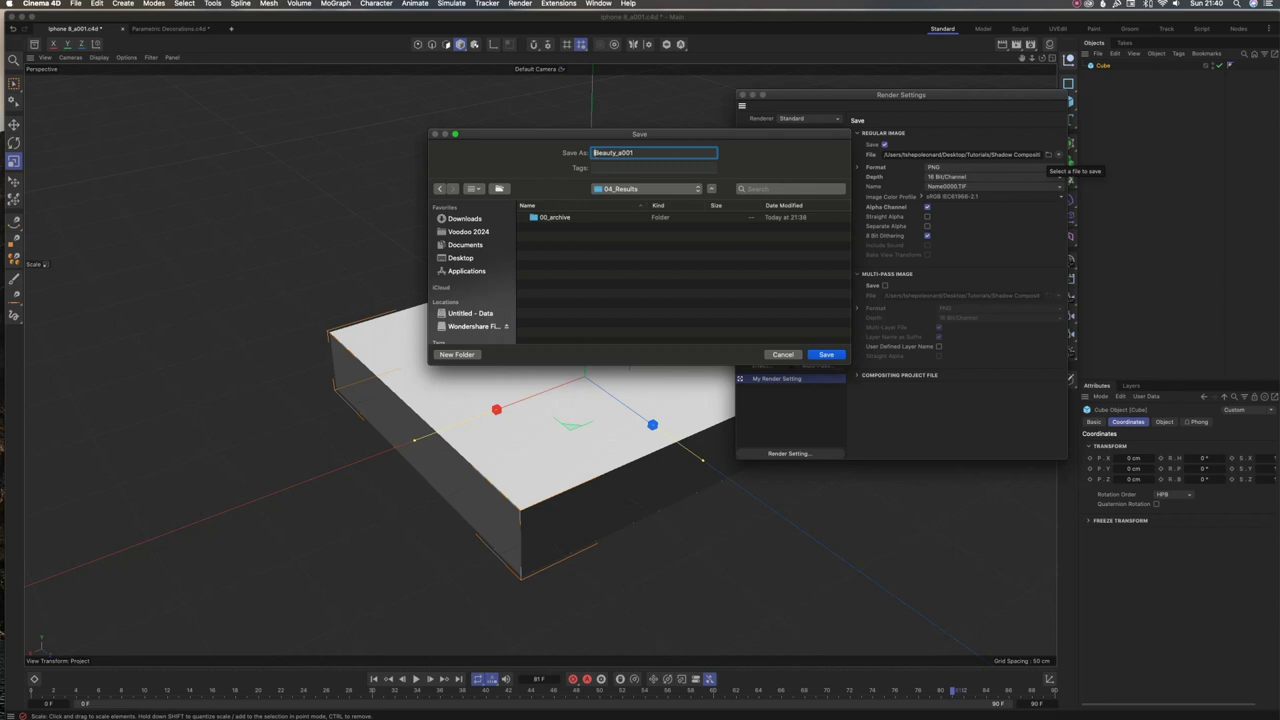
text(Iphone 8_)
click(828, 355)
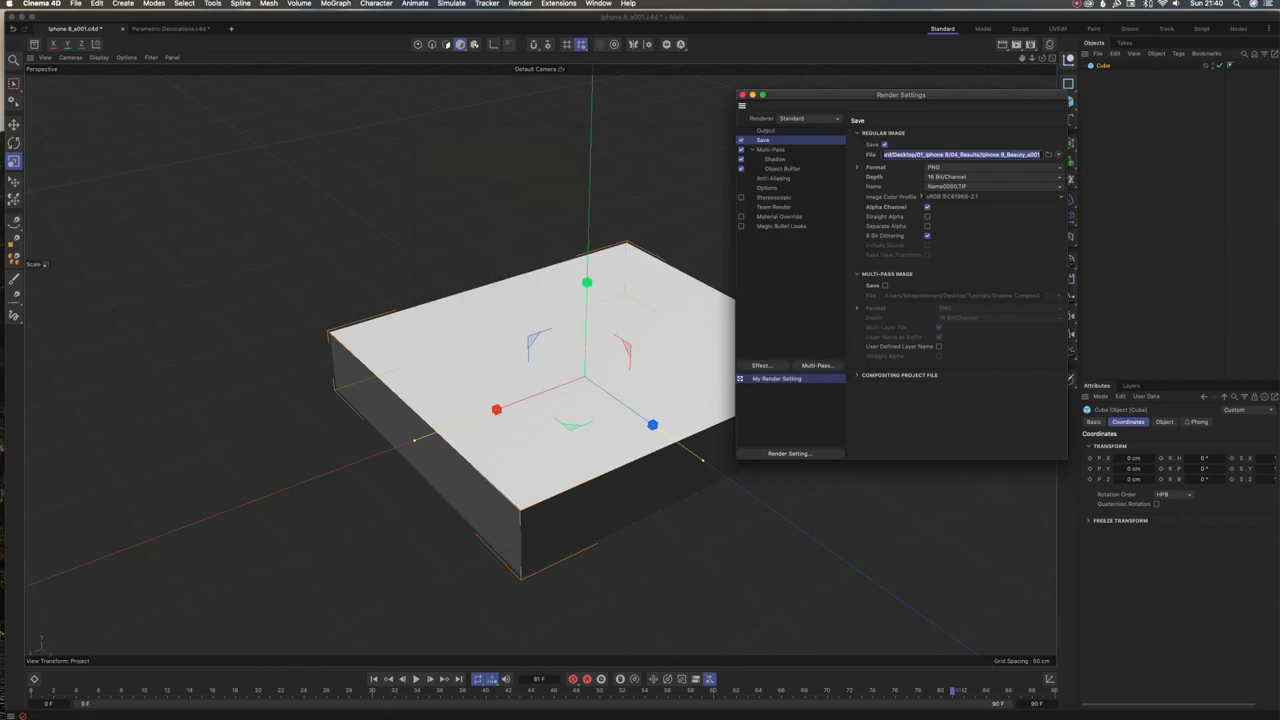
Save the scene as the next version, Iphone 8_a002.c4d, in 03_Cinema 4D
click(668, 21)
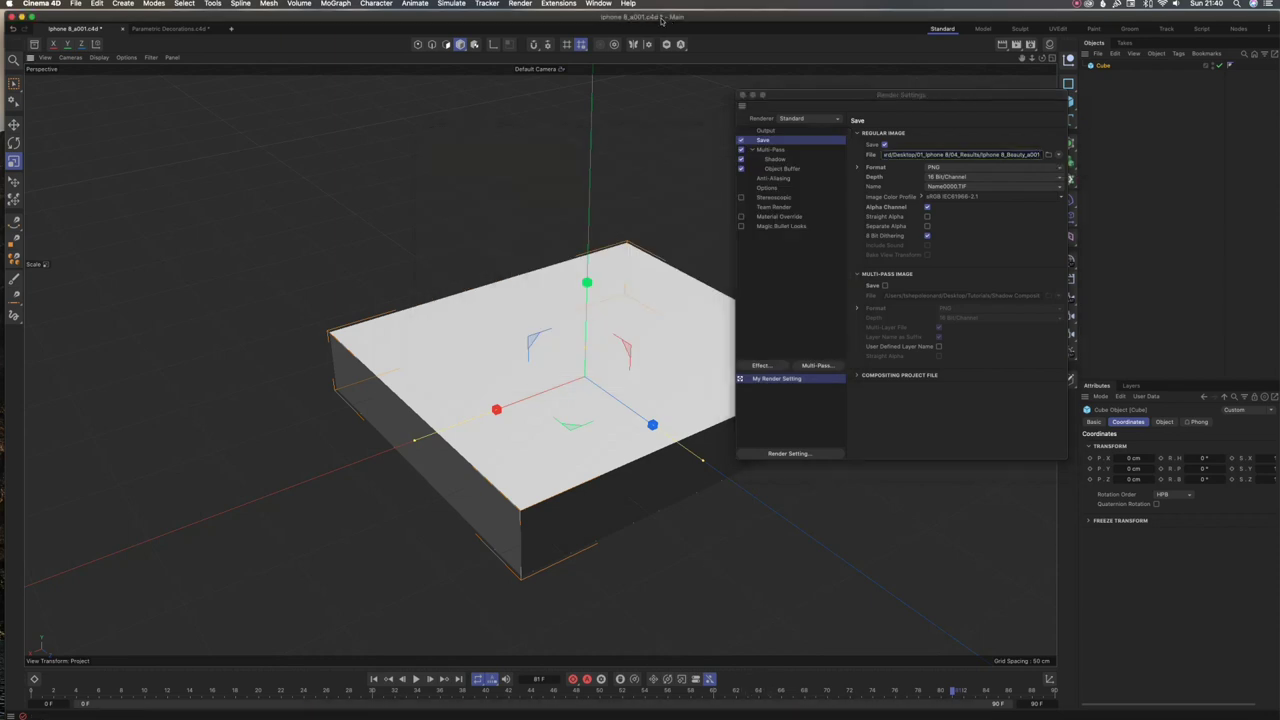
click(1134, 161)
key(super+s)
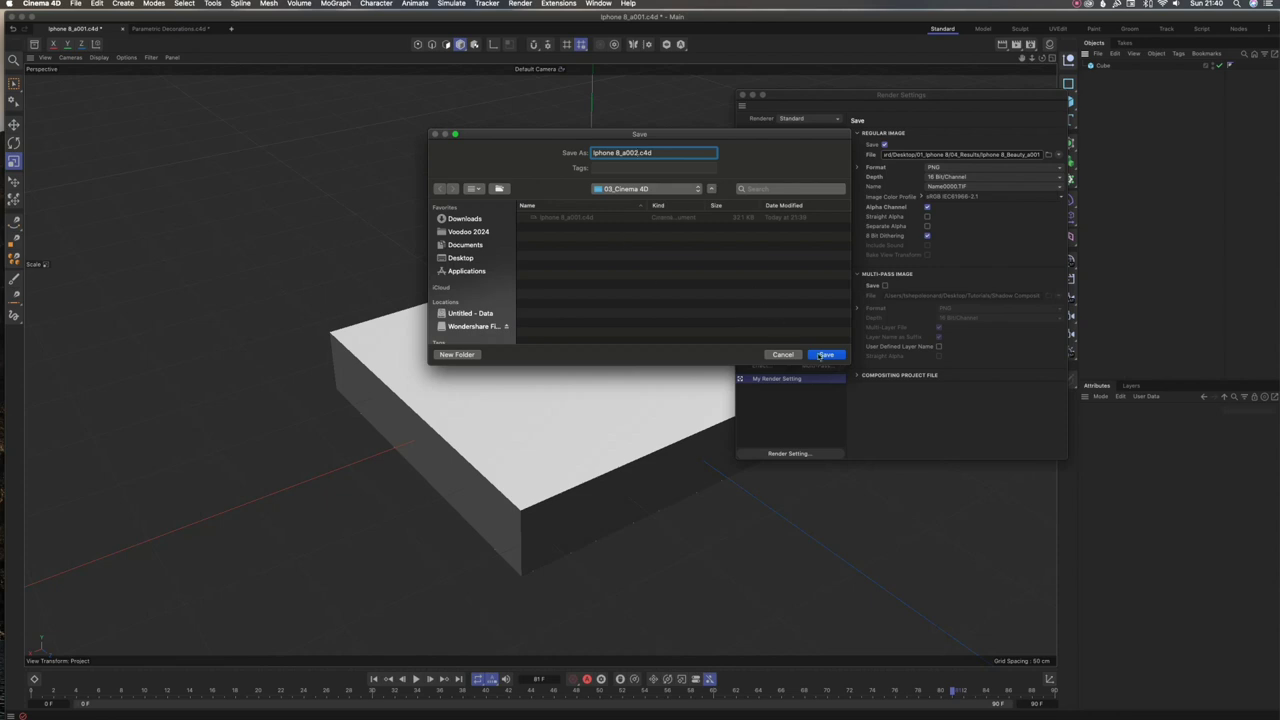
click(825, 355)
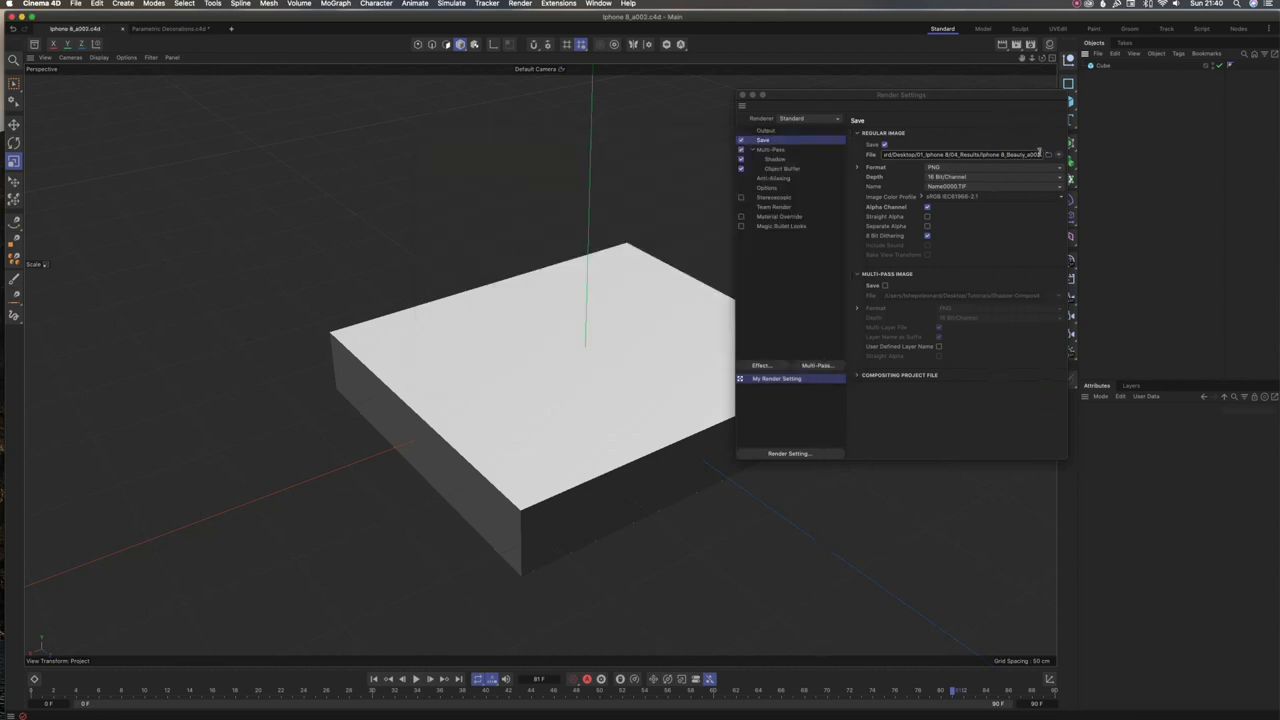
Change the render output file name ending to Iphone 8_Beauty_a002
click(1040, 154)
key(BackSpace)
text(2)
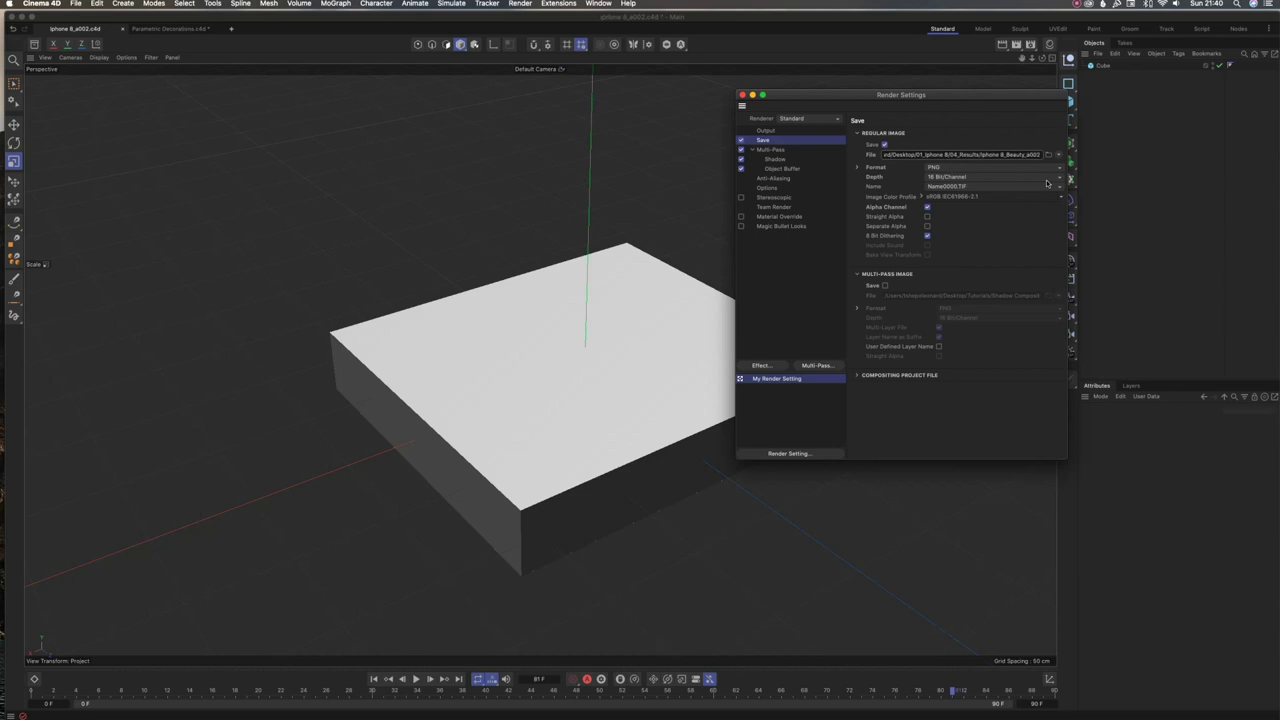
key(Return)
click(1113, 155)
mouse_move(662, 708)
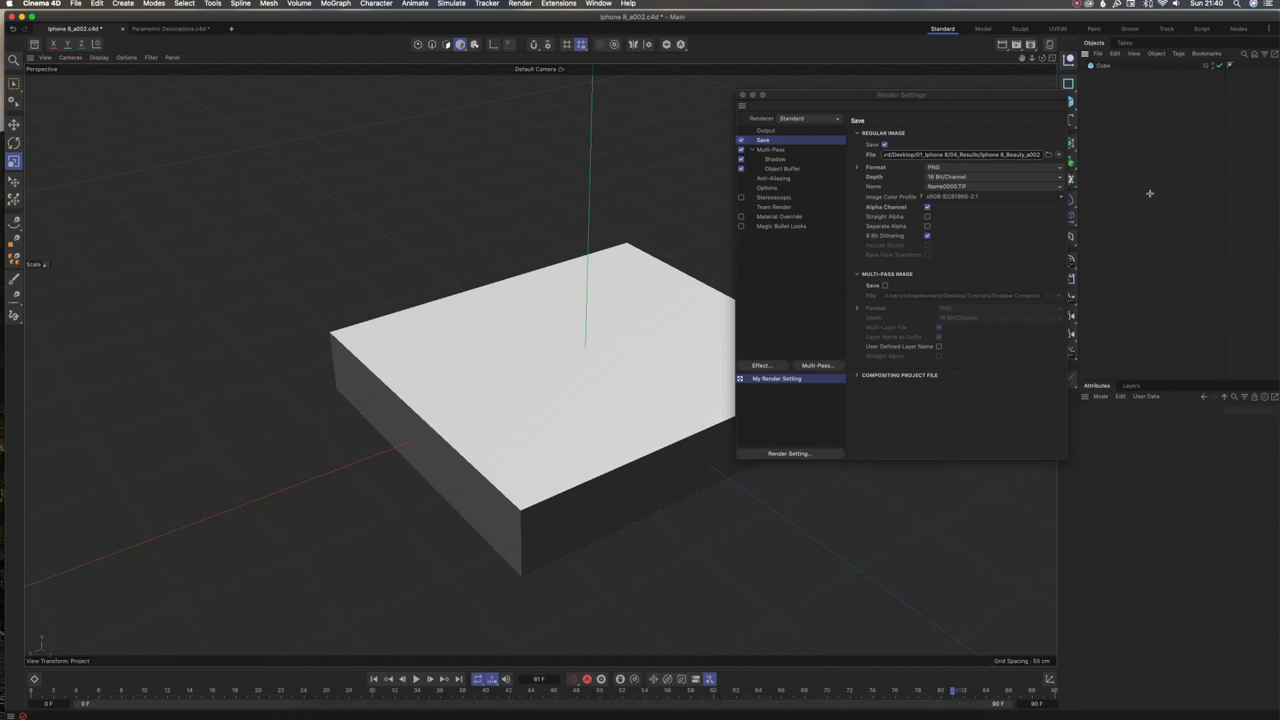
mouse_move(727, 713)
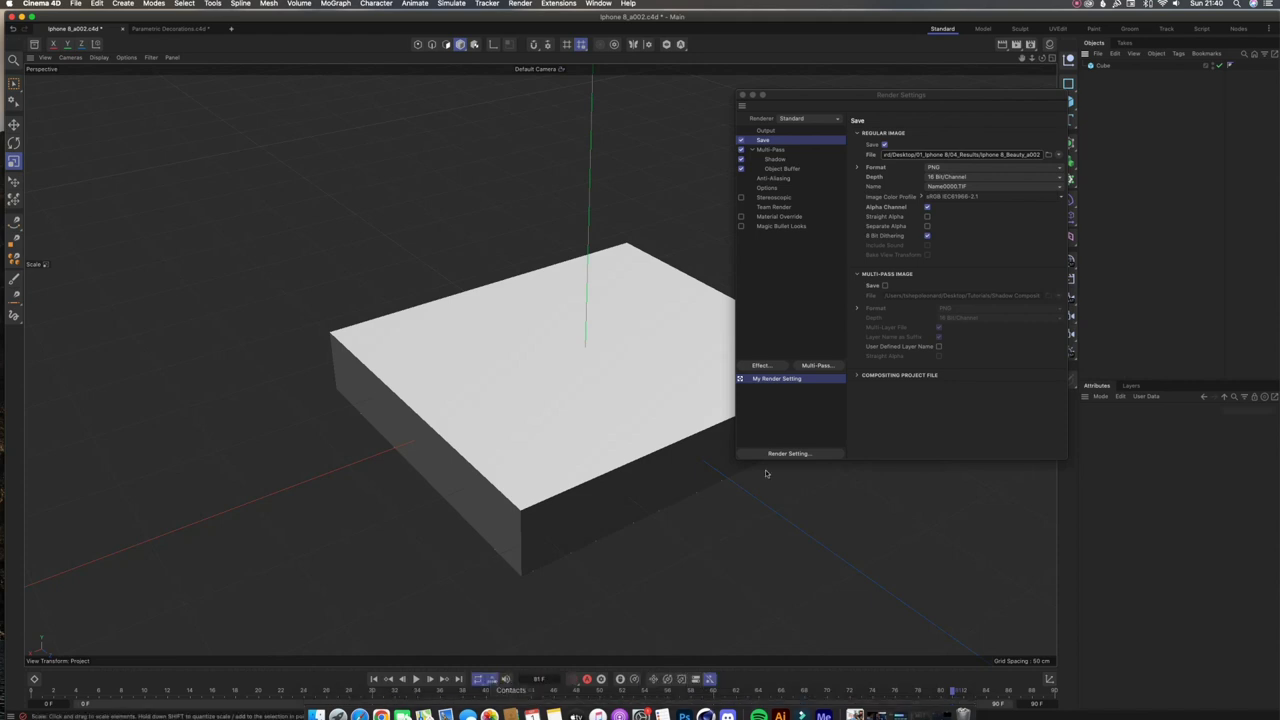
click(316, 716)
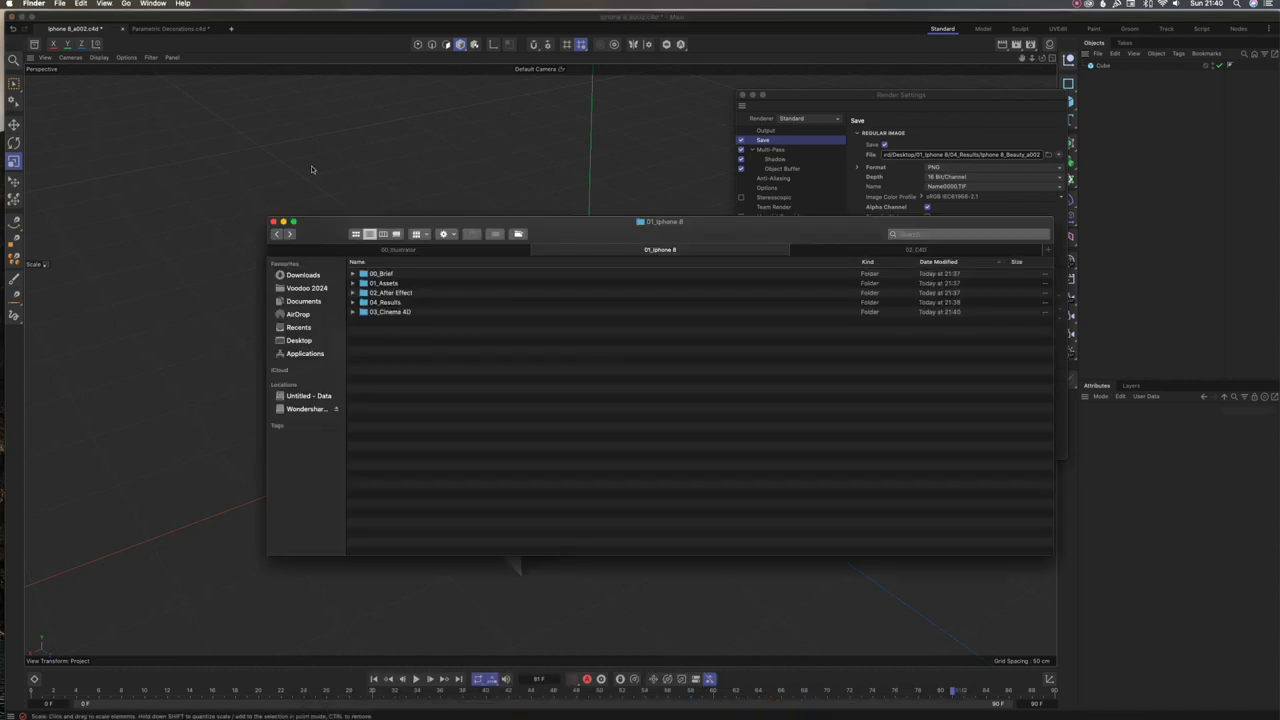
click(276, 234)
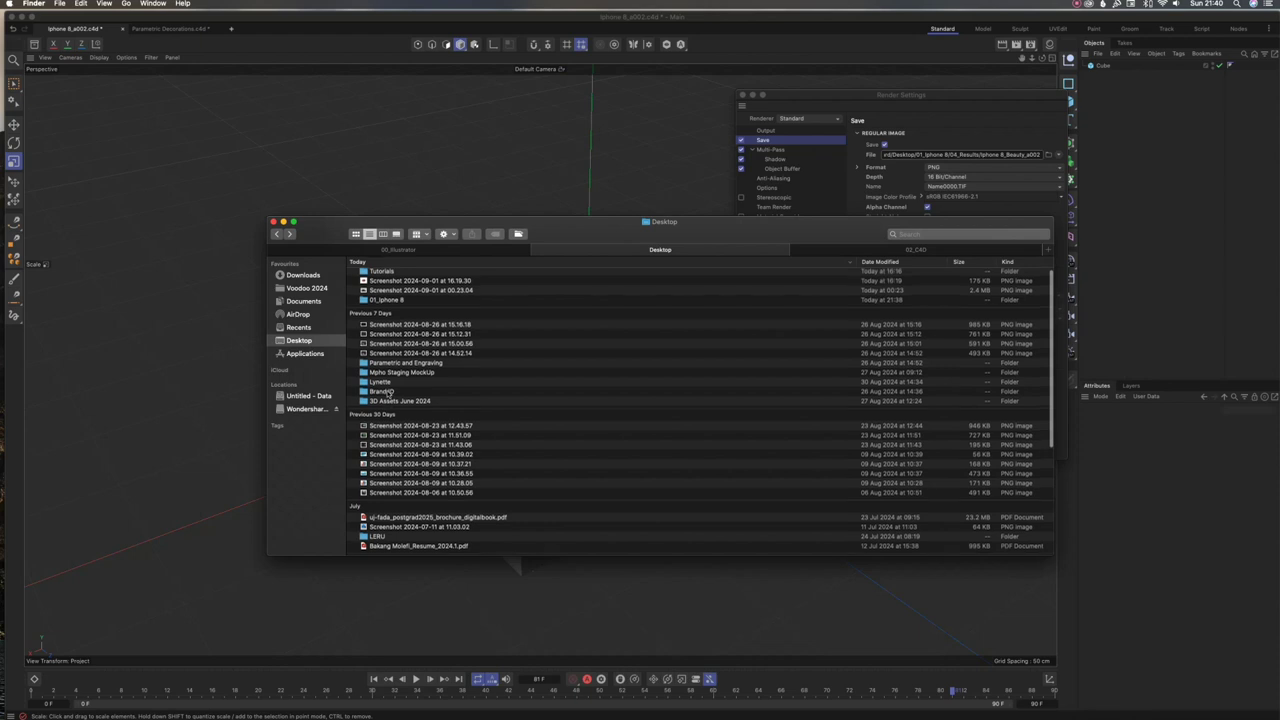
click(389, 392)
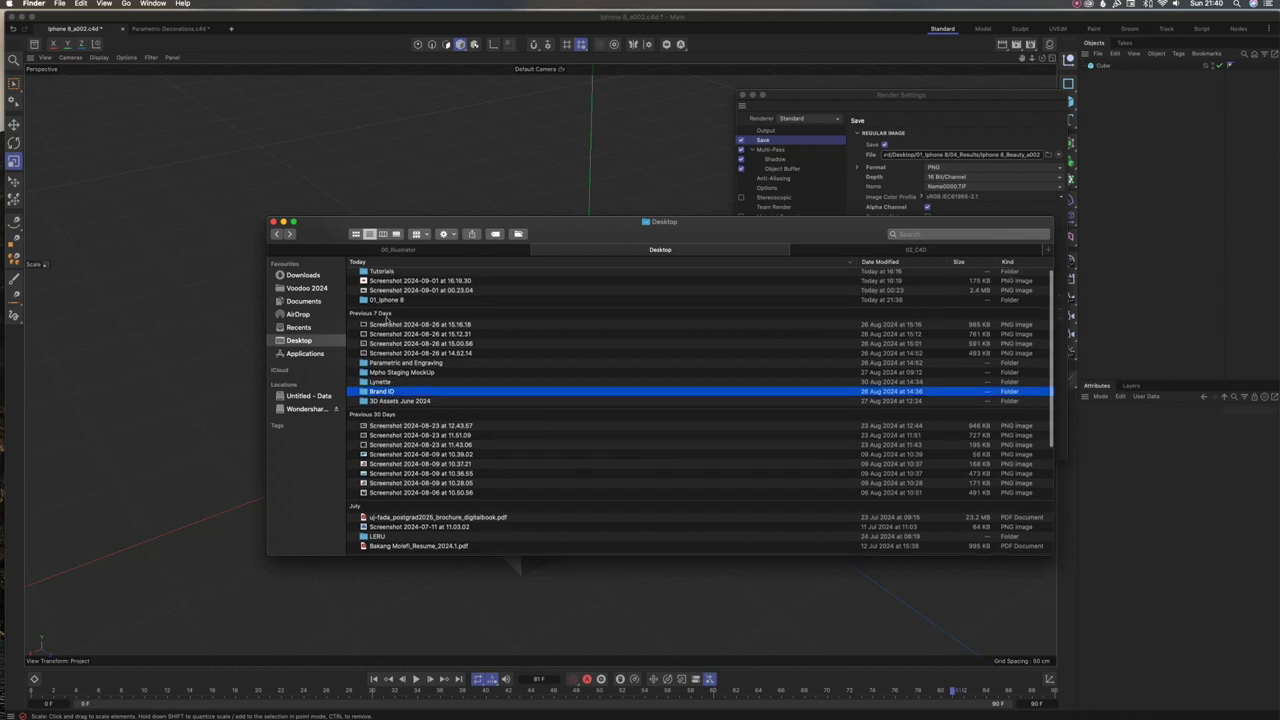
scroll(386, 318, down, 1)
click(392, 299)
right_click(396, 296)
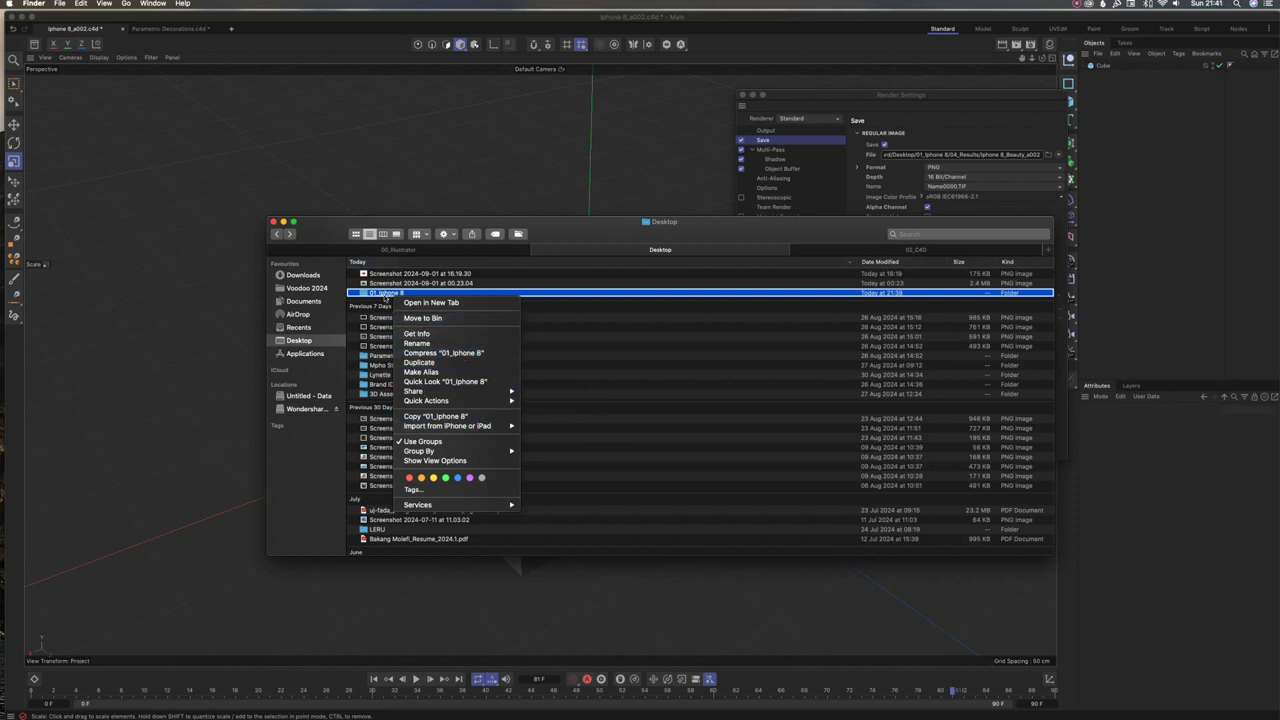
click(390, 293)
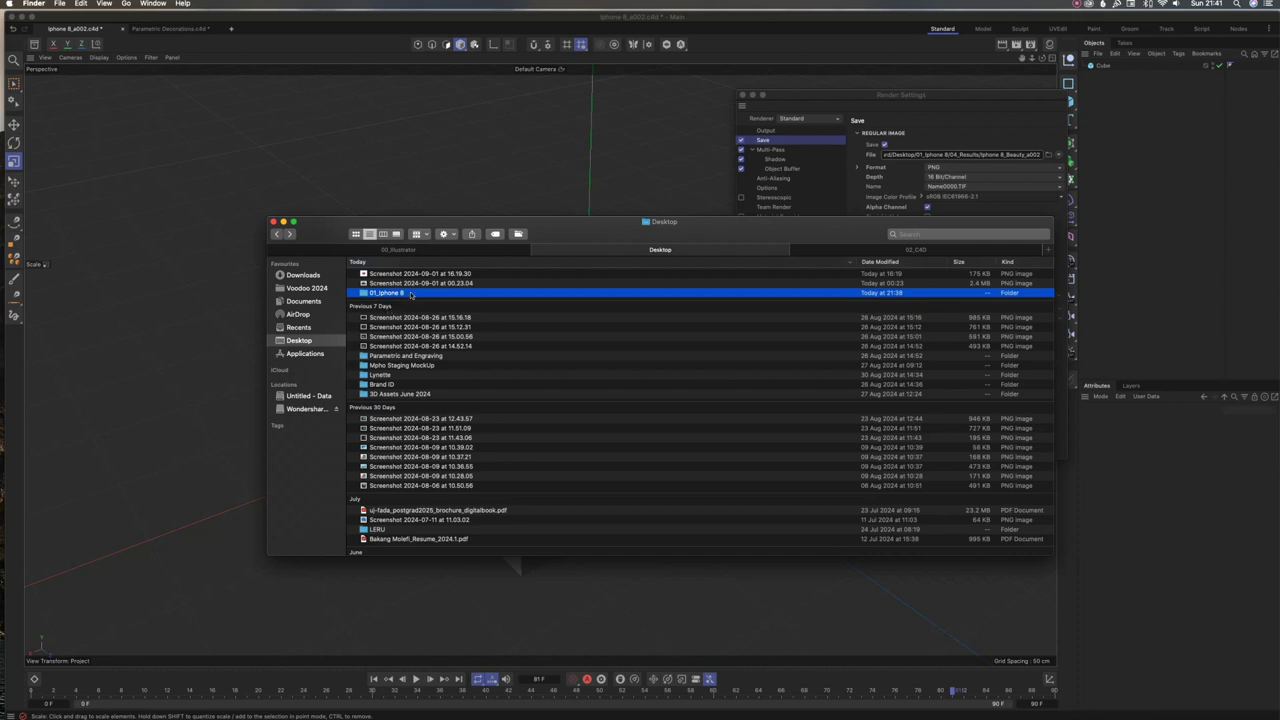
right_click(400, 294)
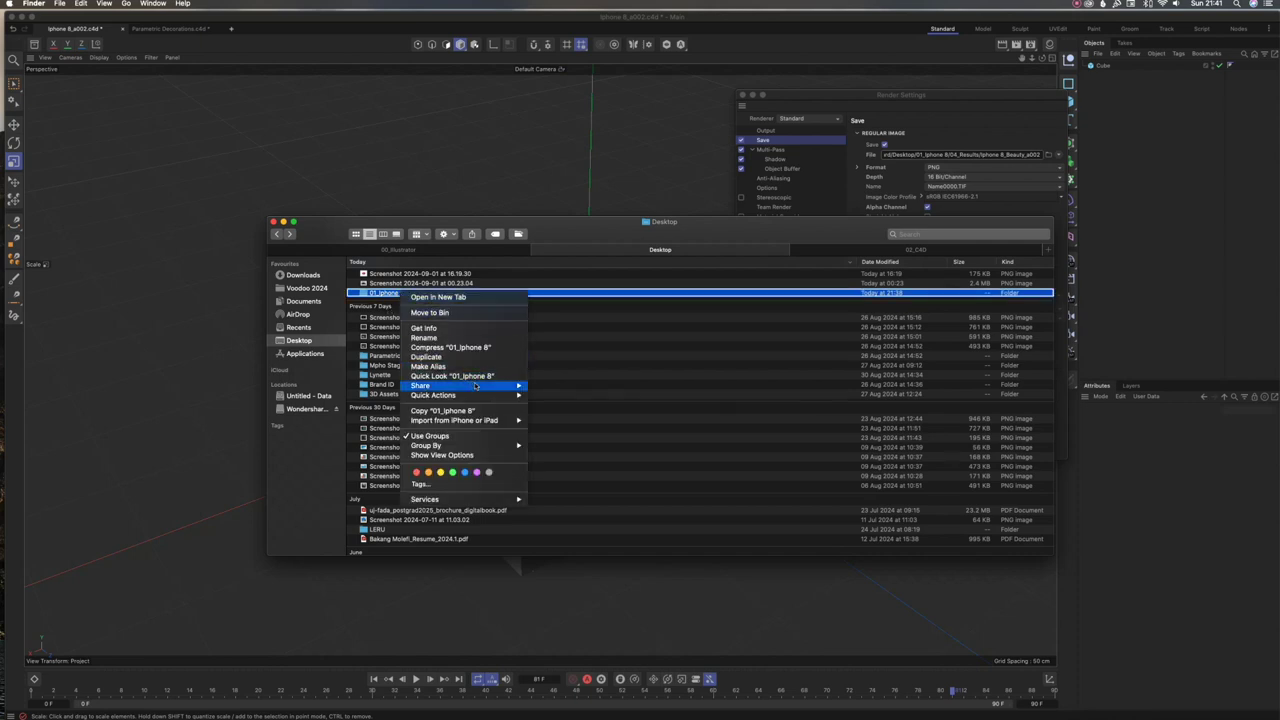
mouse_move(478, 386)
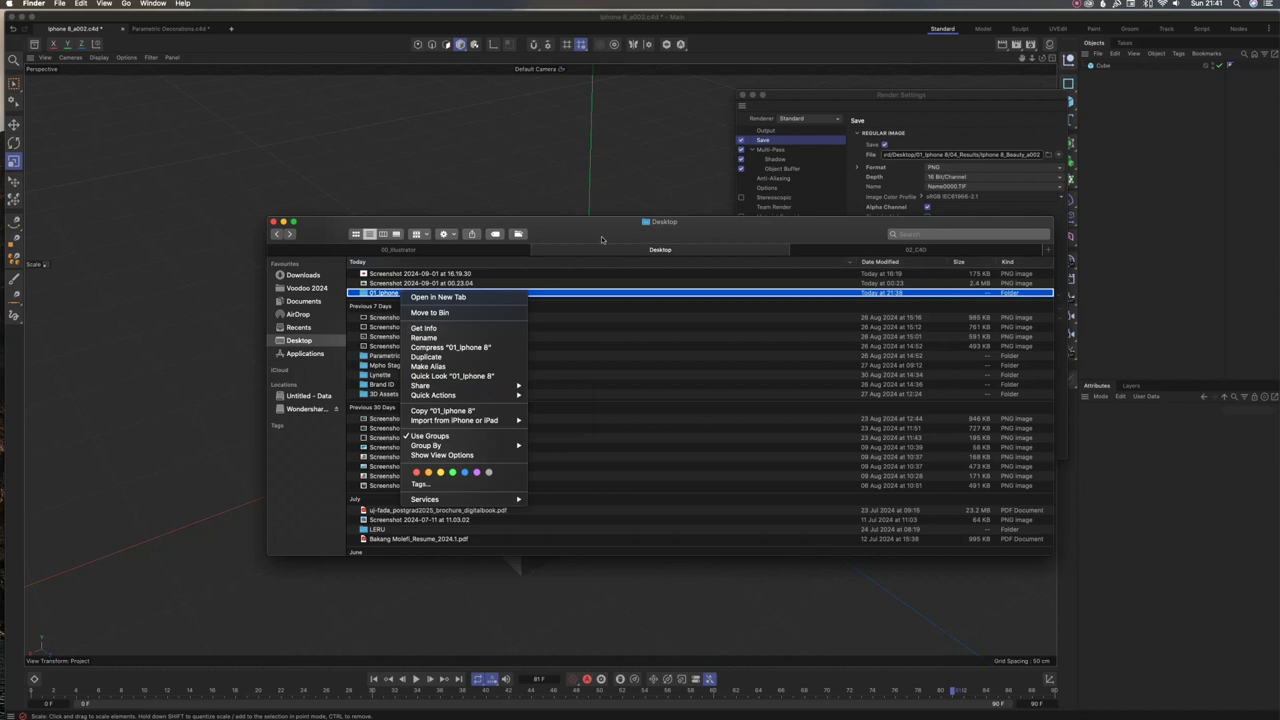
click(712, 253)
click(1138, 152)
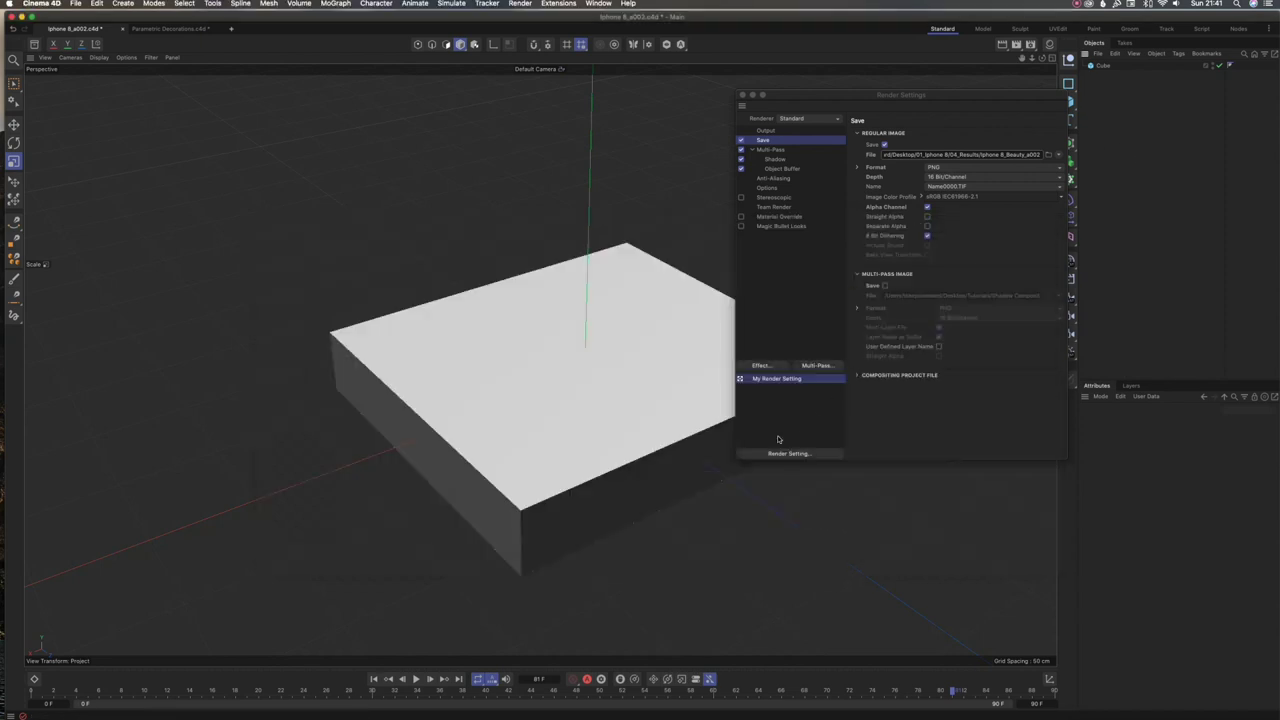
mouse_move(378, 713)
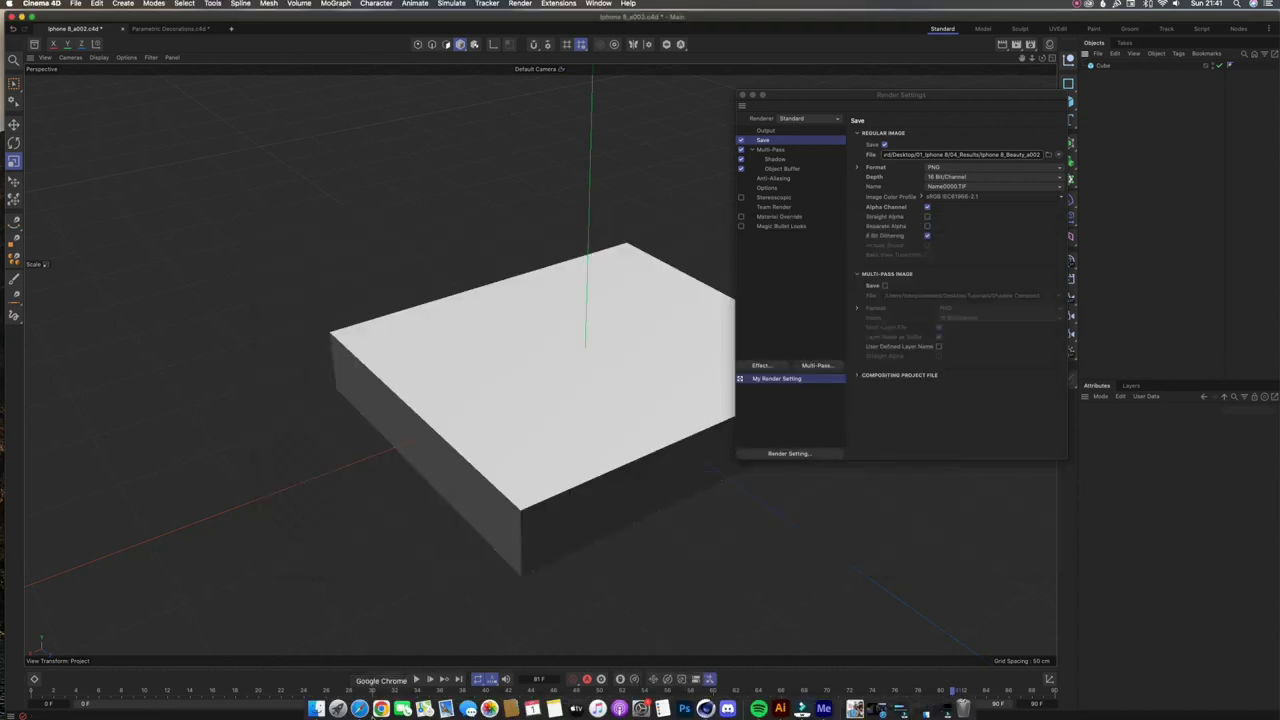